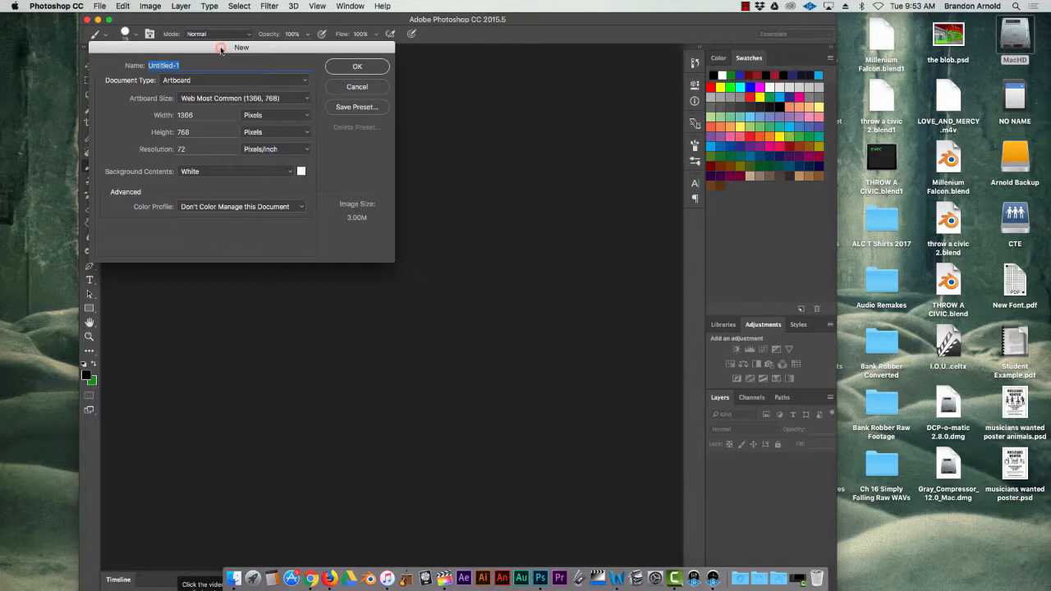
# Create a new document with the Film & Video type at HDTV 1080p, 1920 × 1080 pixels.
pyautogui.moveTo(220, 48); pyautogui.dragTo(306, 92)
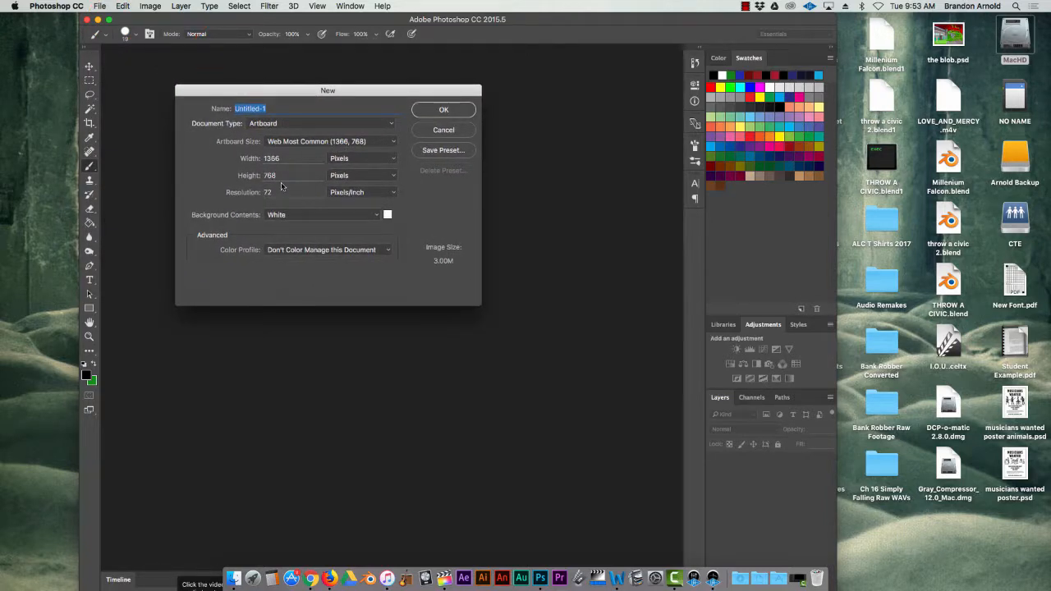
pyautogui.click(318, 143)
pyautogui.click(200, 141)
pyautogui.click(302, 125)
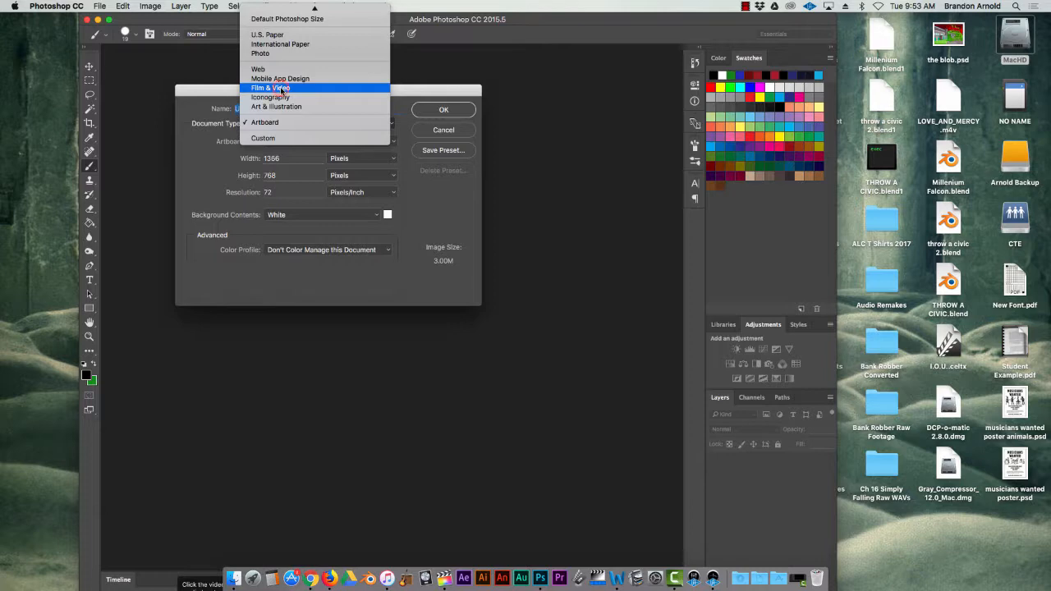
pyautogui.click(271, 88)
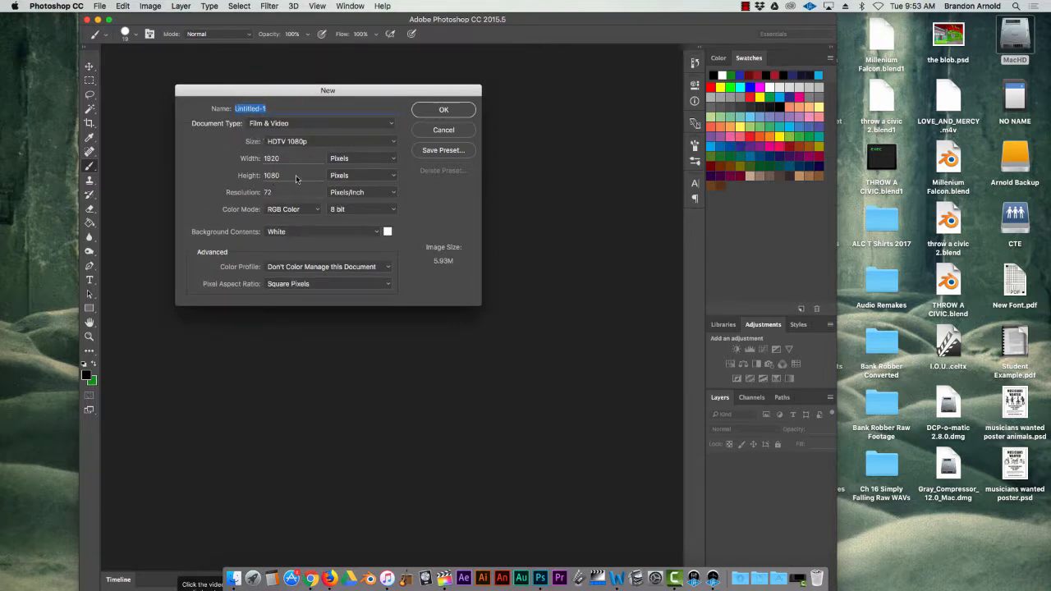
pyautogui.click(443, 110)
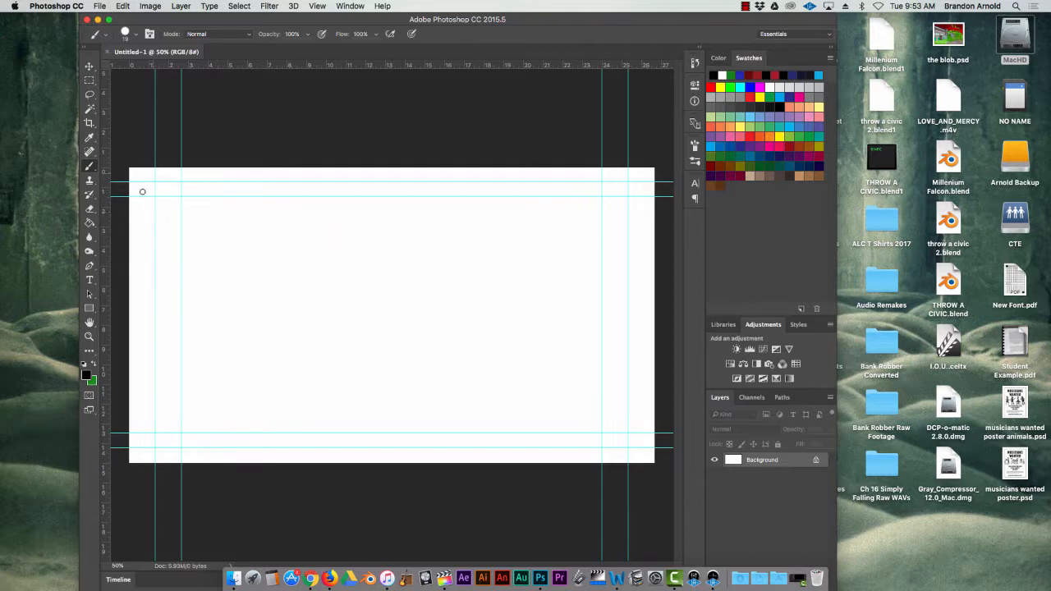
# Choose the Brush tool with black (000000) as the foreground color, then paint a test scribble and undo it.
pyautogui.click(91, 167)
pyautogui.click(88, 376)
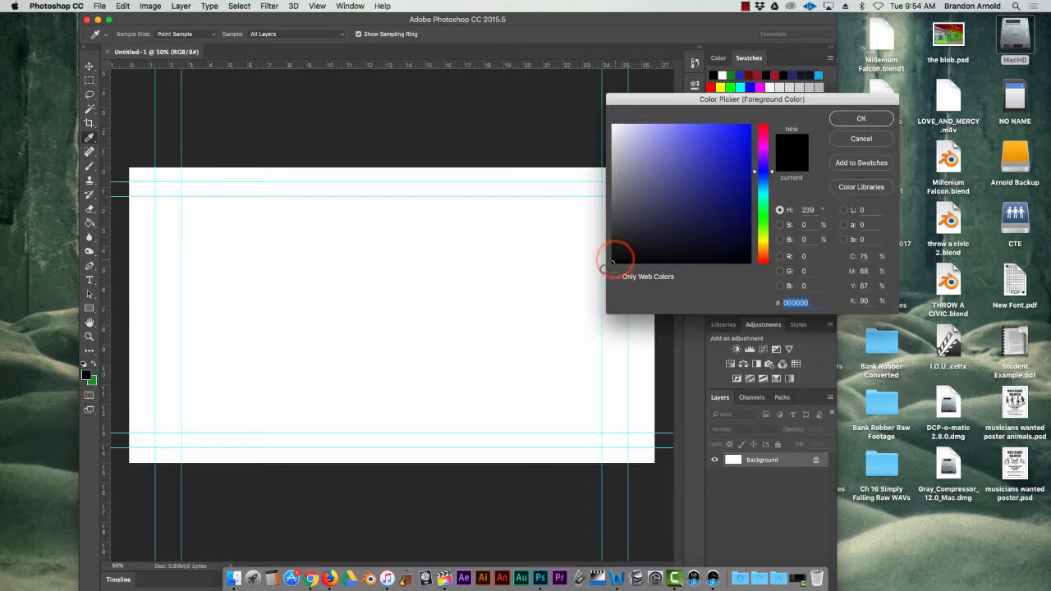
pyautogui.click(861, 118)
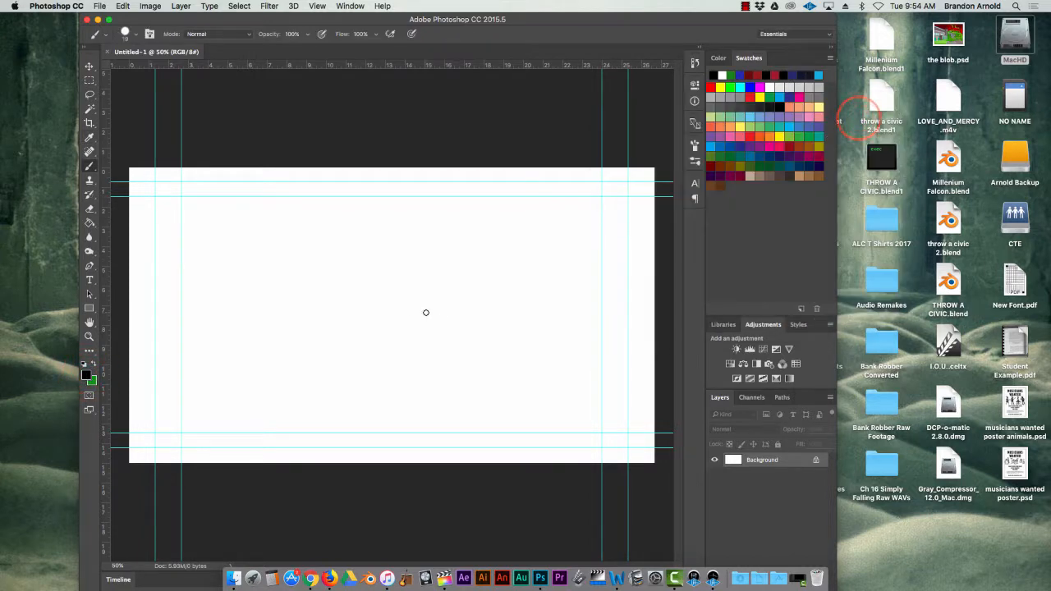
pyautogui.moveTo(425, 312)
pyautogui.mouseDown()
pyautogui.moveTo(399, 293)
pyautogui.moveTo(468, 272)
pyautogui.mouseUp()
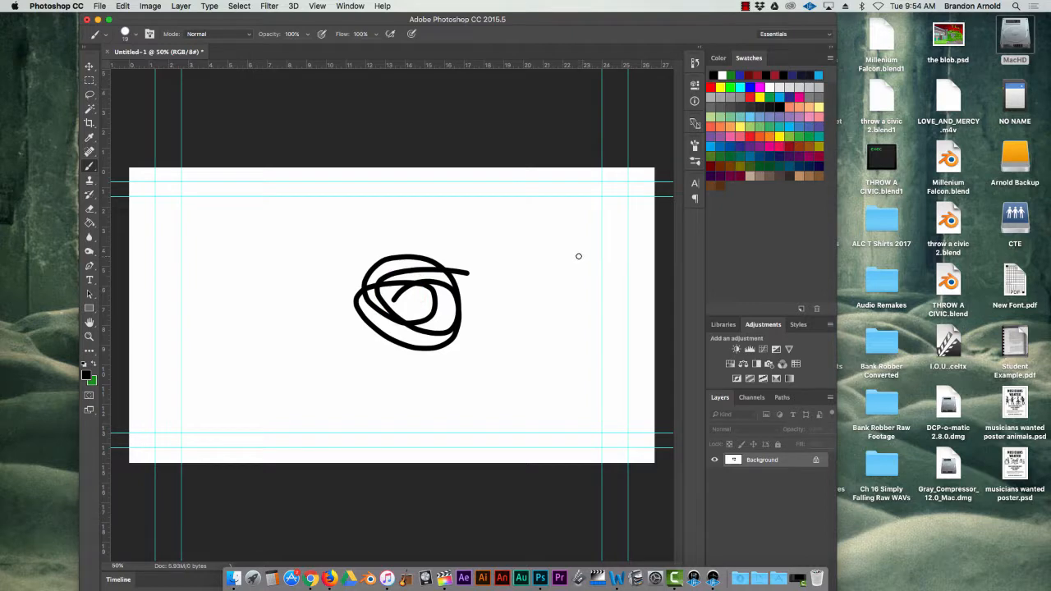
pyautogui.press('super+z')
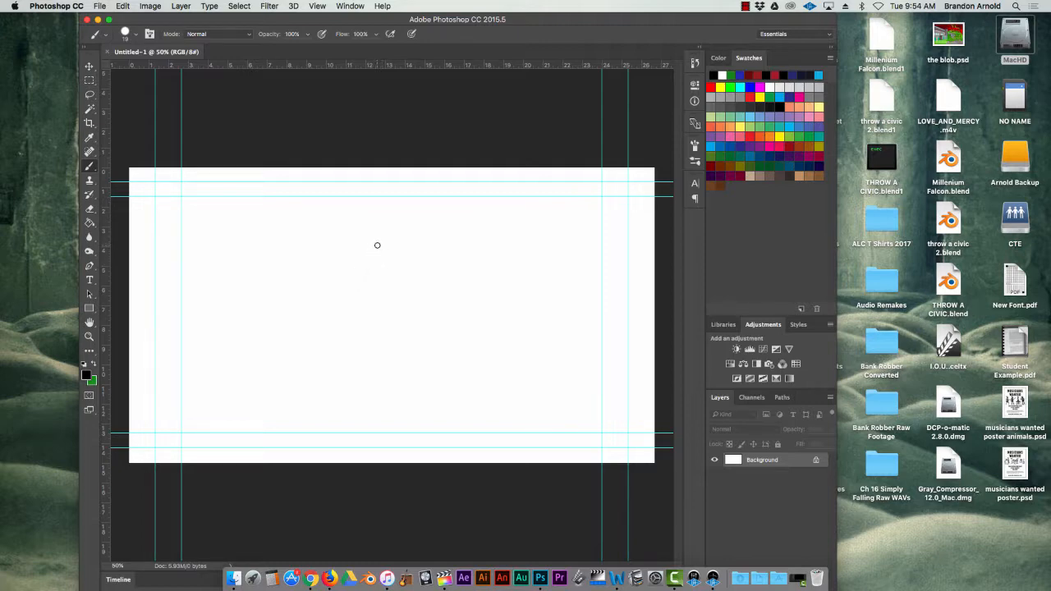
# Paint a six-pointed star outline in the upper middle of the canvas with six short rays around it.
pyautogui.moveTo(390, 235)
pyautogui.mouseDown()
pyautogui.moveTo(376, 262)
pyautogui.moveTo(343, 255)
pyautogui.moveTo(371, 278)
pyautogui.moveTo(342, 311)
pyautogui.moveTo(373, 295)
pyautogui.moveTo(388, 332)
pyautogui.moveTo(390, 296)
pyautogui.moveTo(419, 313)
pyautogui.moveTo(399, 283)
pyautogui.moveTo(422, 256)
pyautogui.moveTo(396, 268)
pyautogui.moveTo(389, 238)
pyautogui.moveTo(333, 268)
pyautogui.mouseUp()
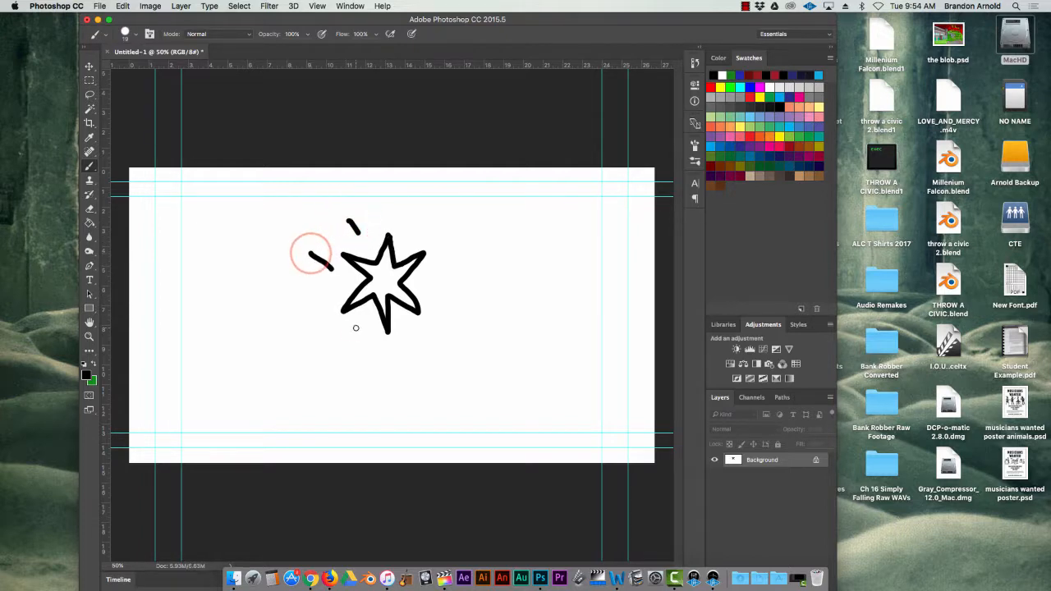
pyautogui.moveTo(355, 329); pyautogui.dragTo(330, 344)
pyautogui.moveTo(419, 333); pyautogui.dragTo(431, 345)
pyautogui.moveTo(430, 286); pyautogui.dragTo(455, 275)
pyautogui.moveTo(416, 238); pyautogui.dragTo(420, 219)
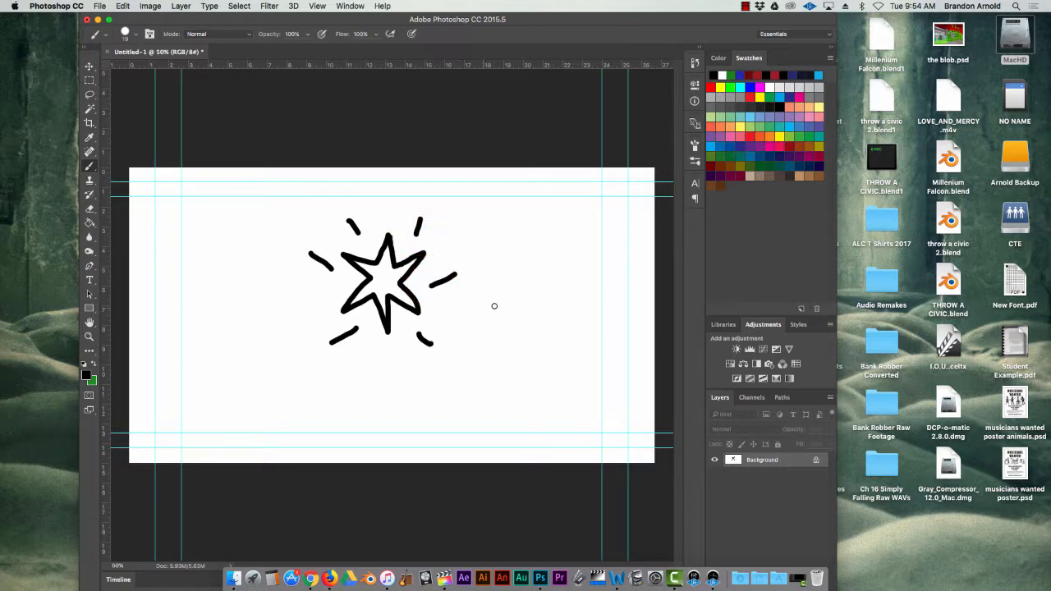
# Duplicate the Background layer, then duplicate that copy, keeping the default names Background copy and Background copy 2.
pyautogui.rightClick(766, 463)
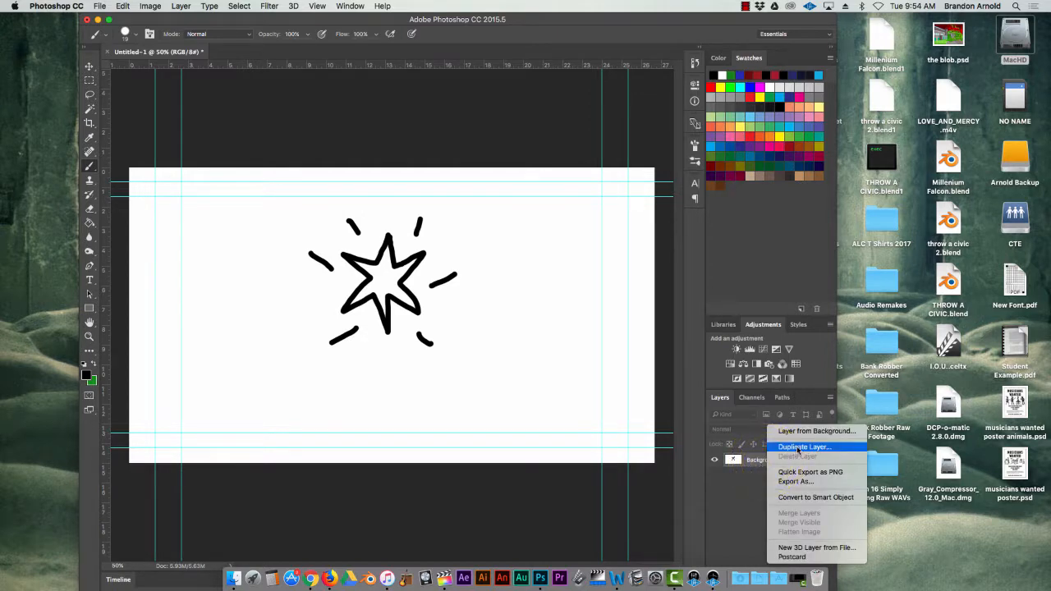
pyautogui.click(799, 448)
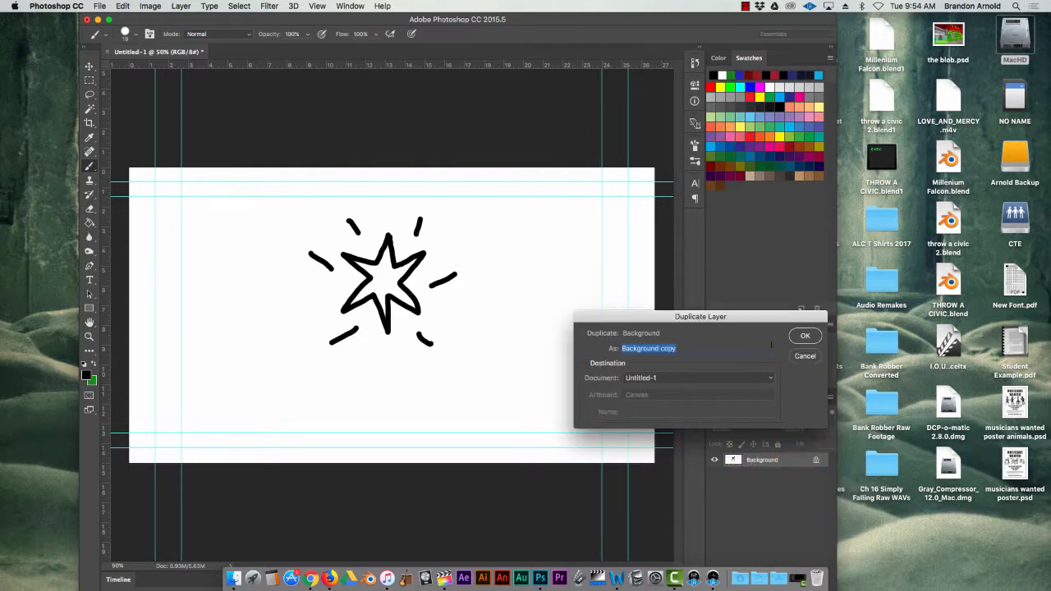
pyautogui.click(805, 336)
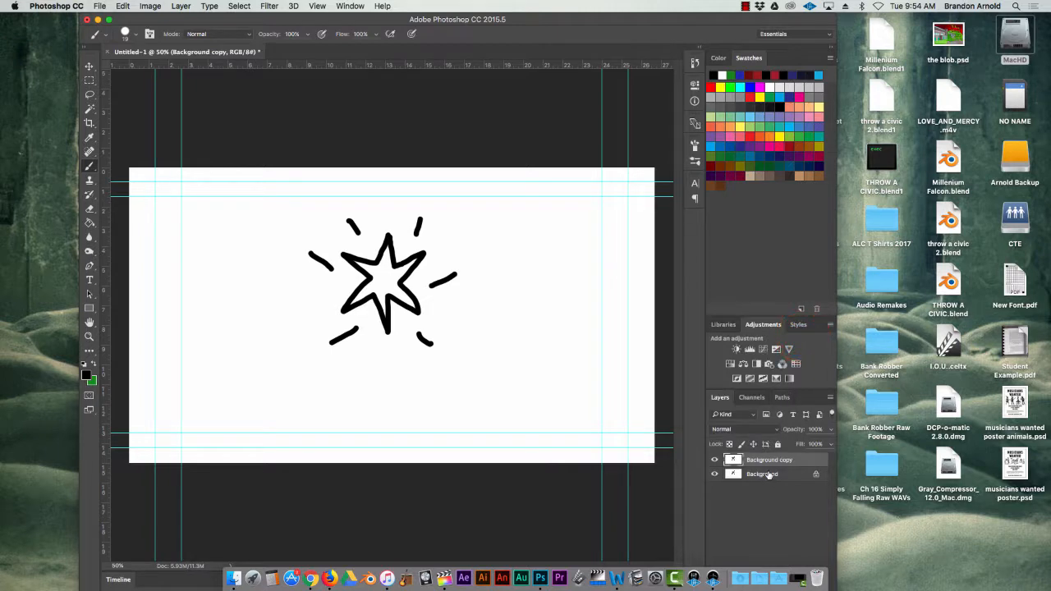
pyautogui.rightClick(769, 465)
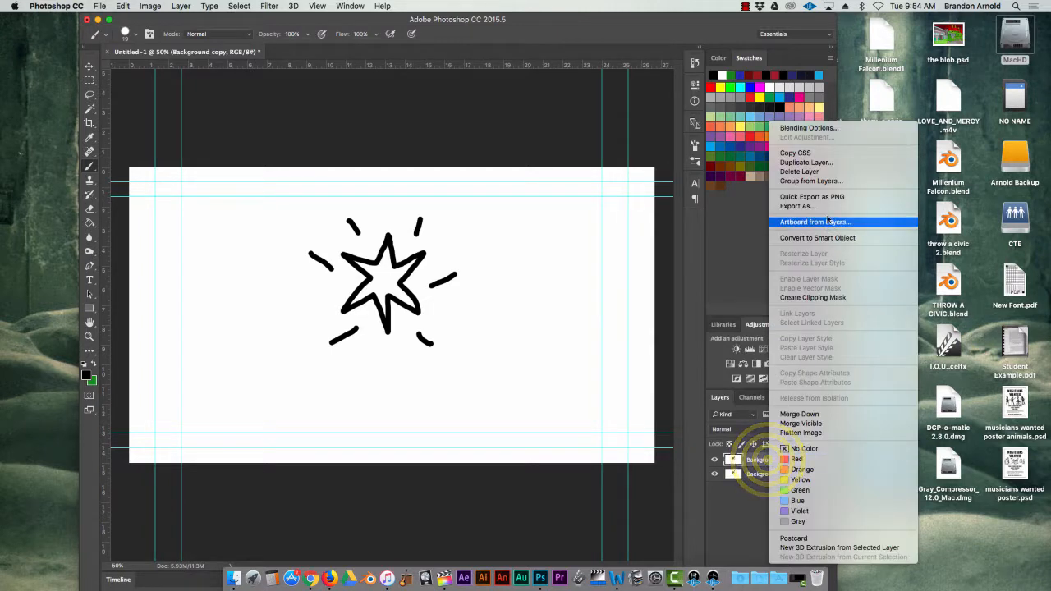
pyautogui.click(821, 163)
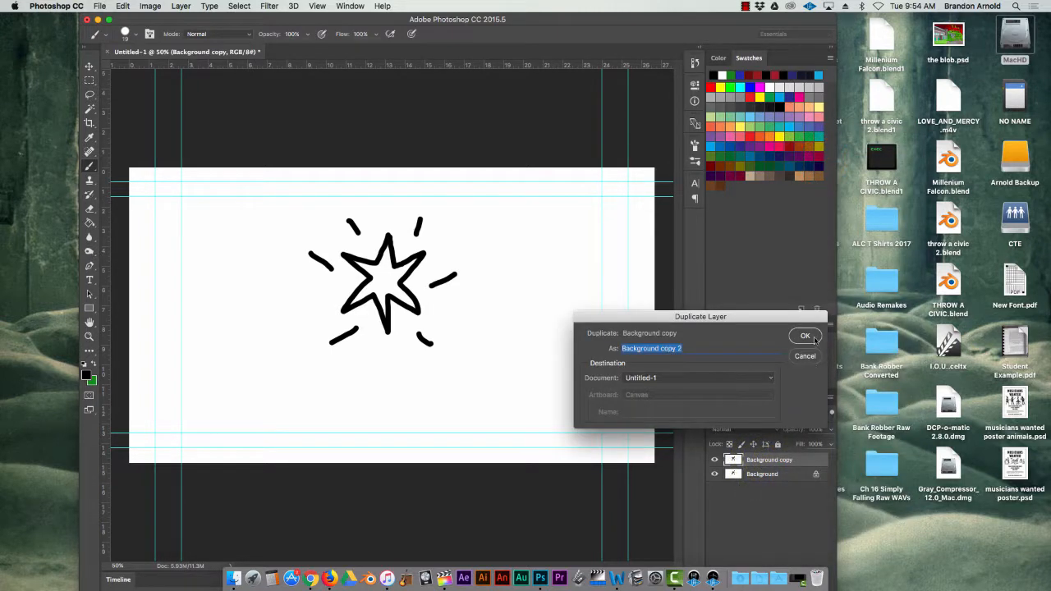
pyautogui.click(812, 335)
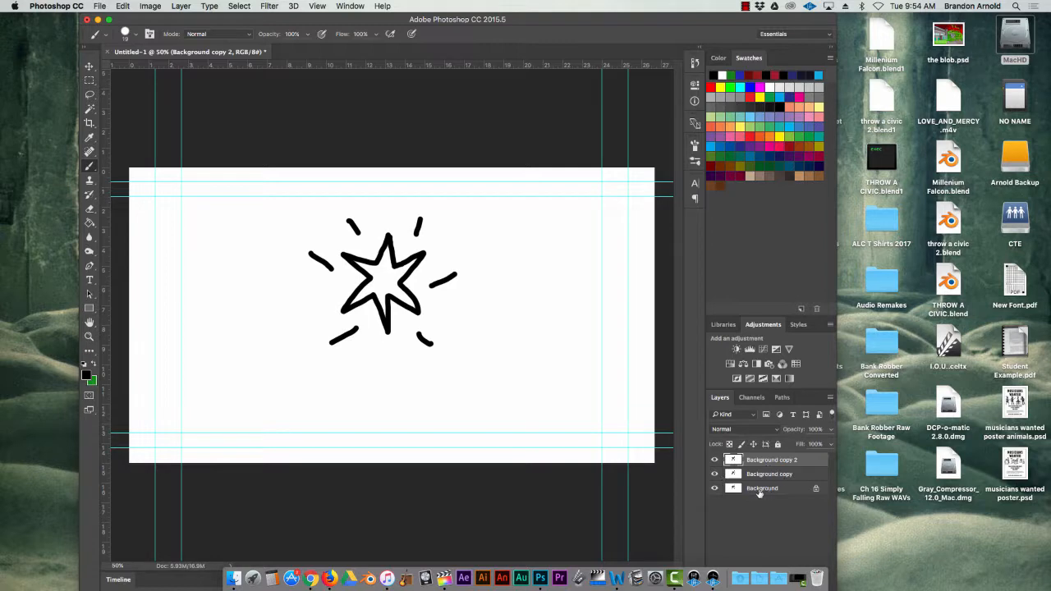
# Hide the Background and Background copy layers and erase the ray to the right of the star on Background copy 2.
pyautogui.click(763, 461)
pyautogui.click(91, 210)
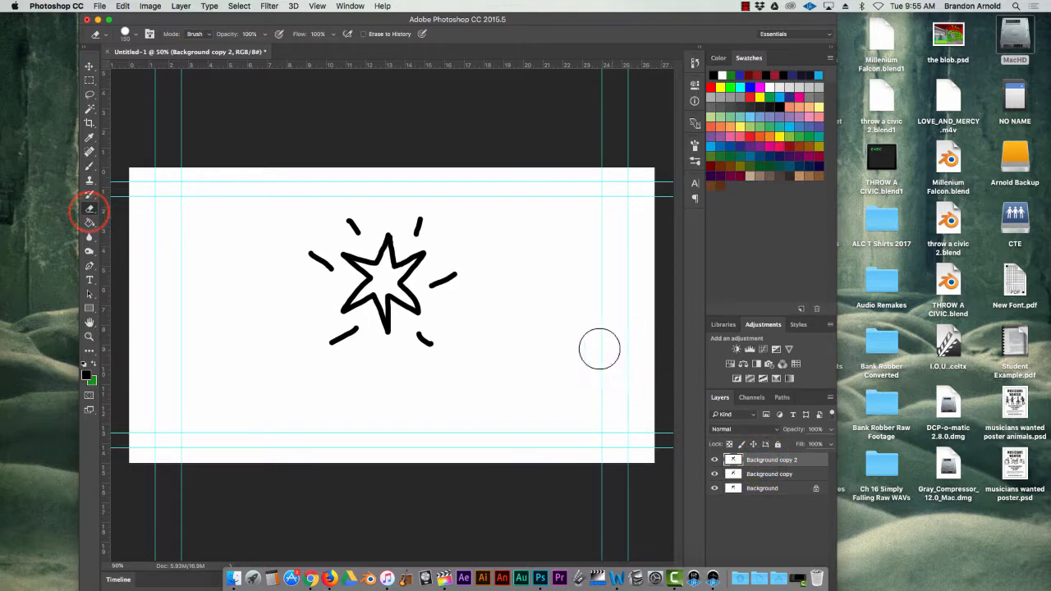
pyautogui.click(715, 476)
pyautogui.click(715, 489)
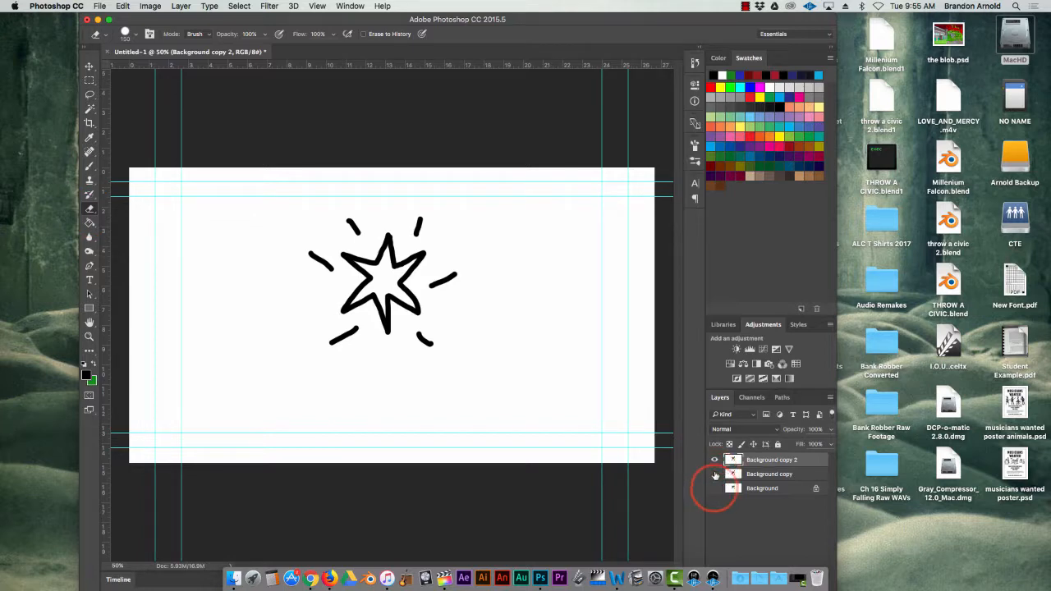
pyautogui.click(679, 462)
pyautogui.moveTo(479, 272)
pyautogui.mouseDown()
pyautogui.moveTo(448, 282)
pyautogui.moveTo(477, 272)
pyautogui.mouseUp()
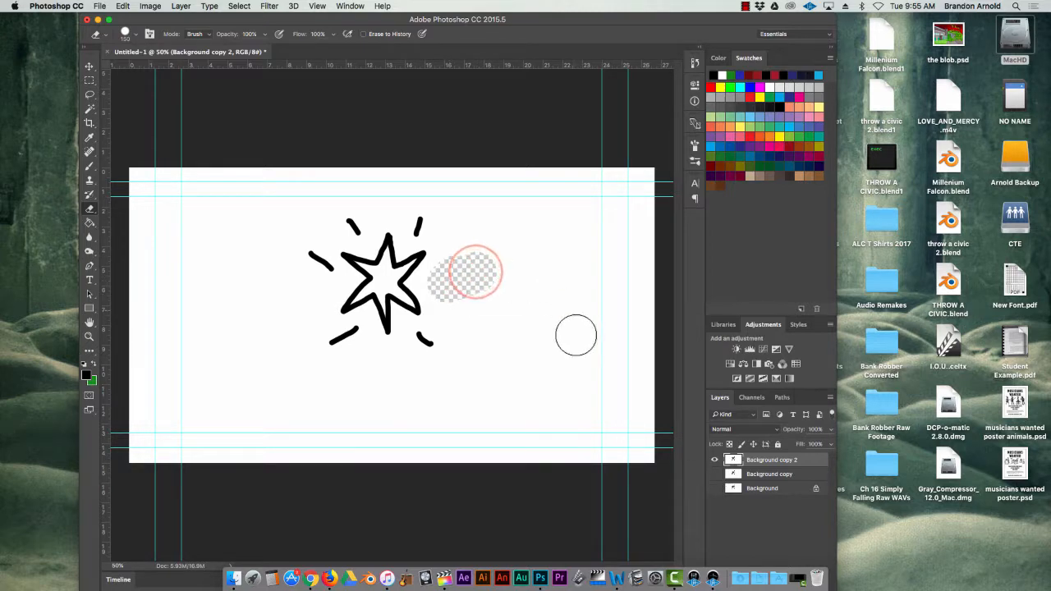
# Compare Background copy with the partly erased Background copy 2 by switching which of the two layers is visible.
pyautogui.click(715, 474)
pyautogui.click(715, 459)
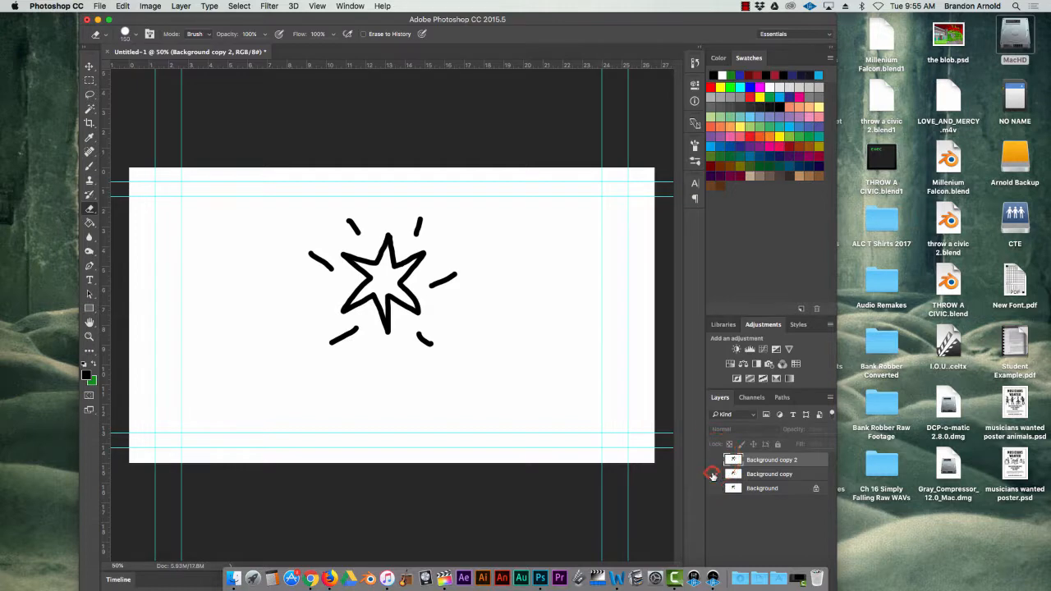
pyautogui.click(714, 474)
pyautogui.click(714, 460)
# Erase the five remaining rays around the star on the Background copy 2 layer.
pyautogui.click(421, 220)
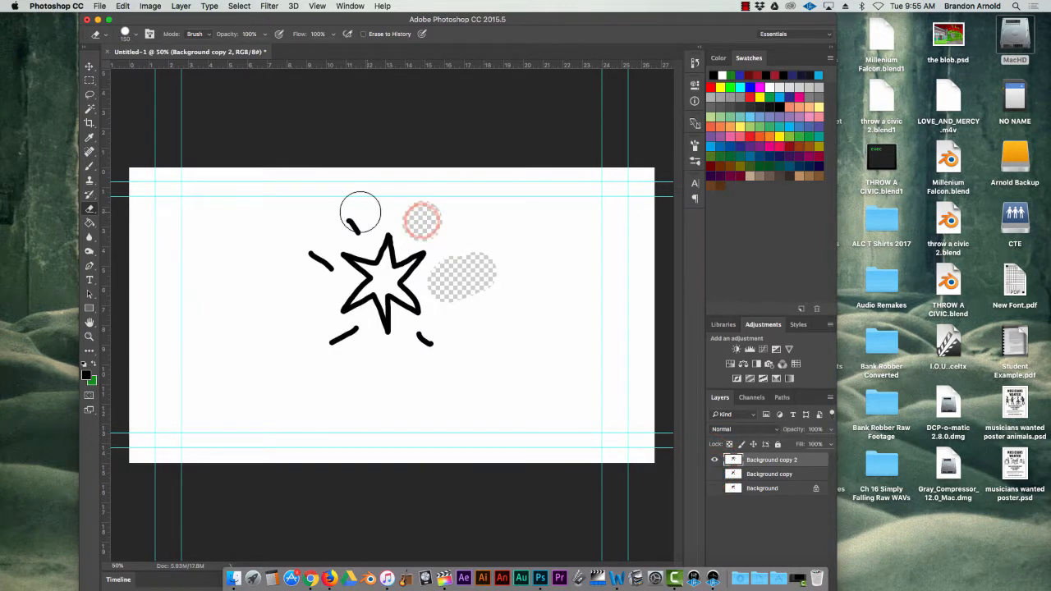
pyautogui.click(356, 217)
pyautogui.click(316, 260)
pyautogui.click(317, 265)
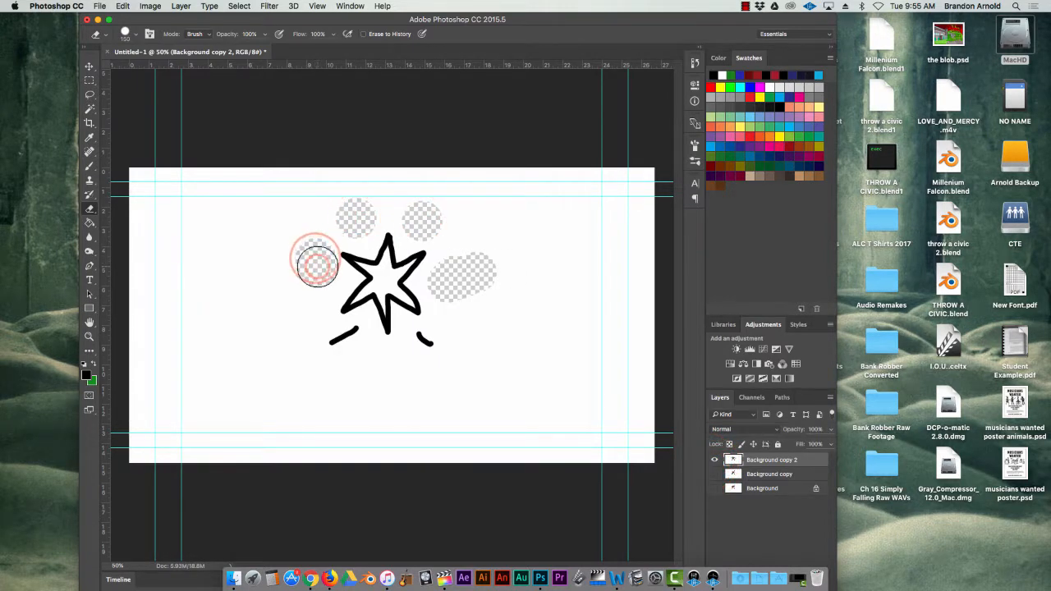
pyautogui.click(341, 338)
pyautogui.click(429, 343)
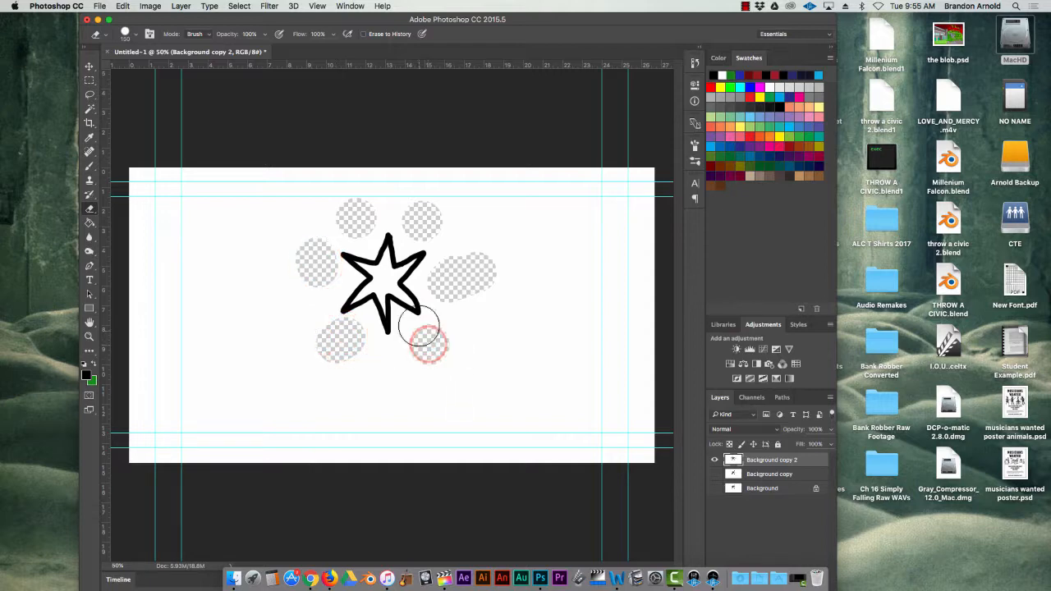
# Paint six new black rays around the star on Background copy 2, at slightly different angles from the originals.
pyautogui.click(90, 165)
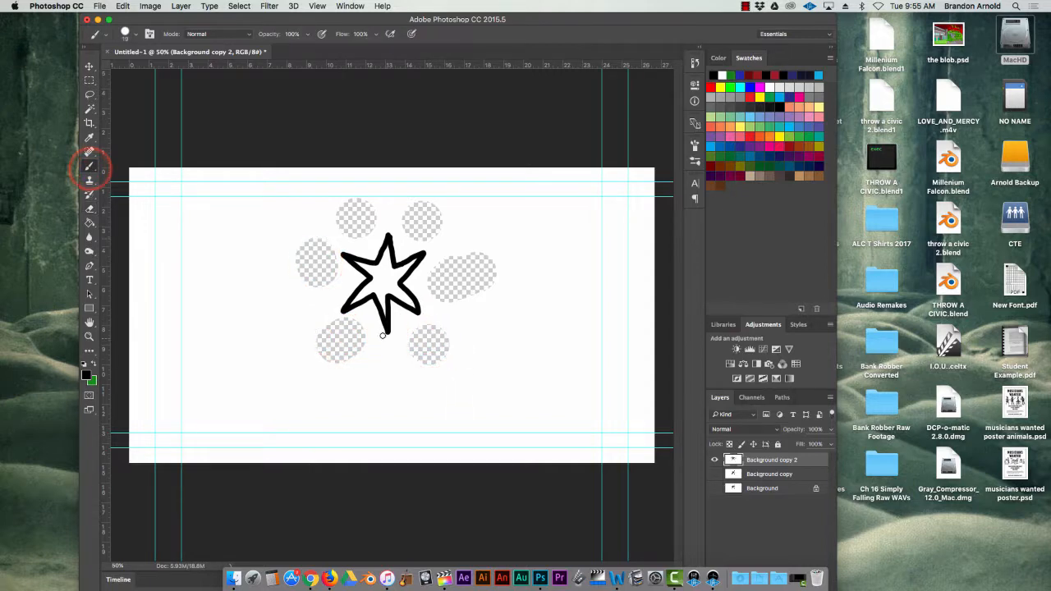
pyautogui.moveTo(352, 328); pyautogui.dragTo(340, 351)
pyautogui.moveTo(312, 275); pyautogui.dragTo(337, 279)
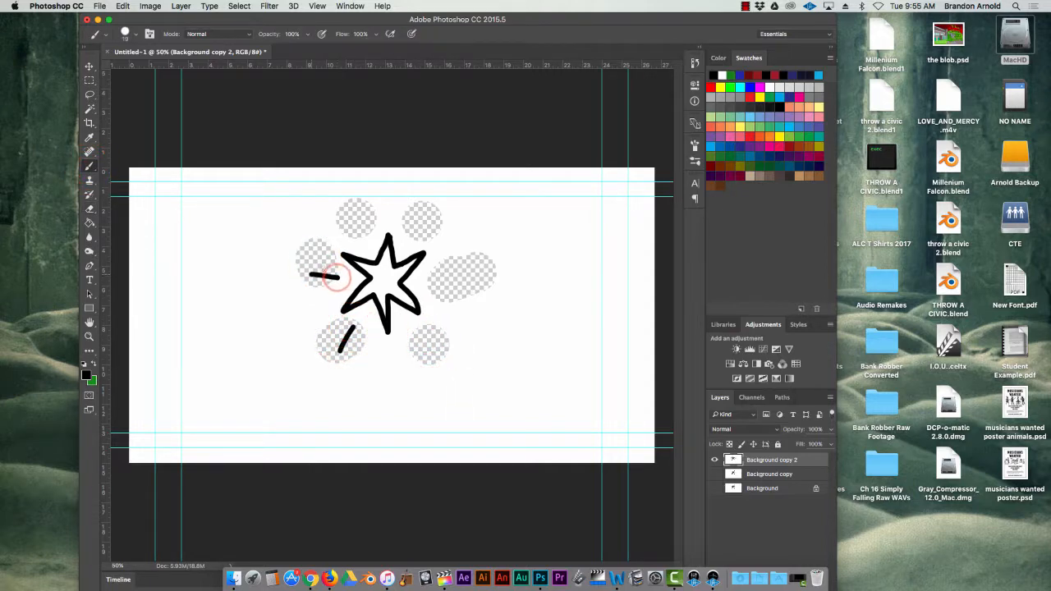
pyautogui.moveTo(369, 236); pyautogui.dragTo(350, 210)
pyautogui.moveTo(415, 240); pyautogui.dragTo(430, 218)
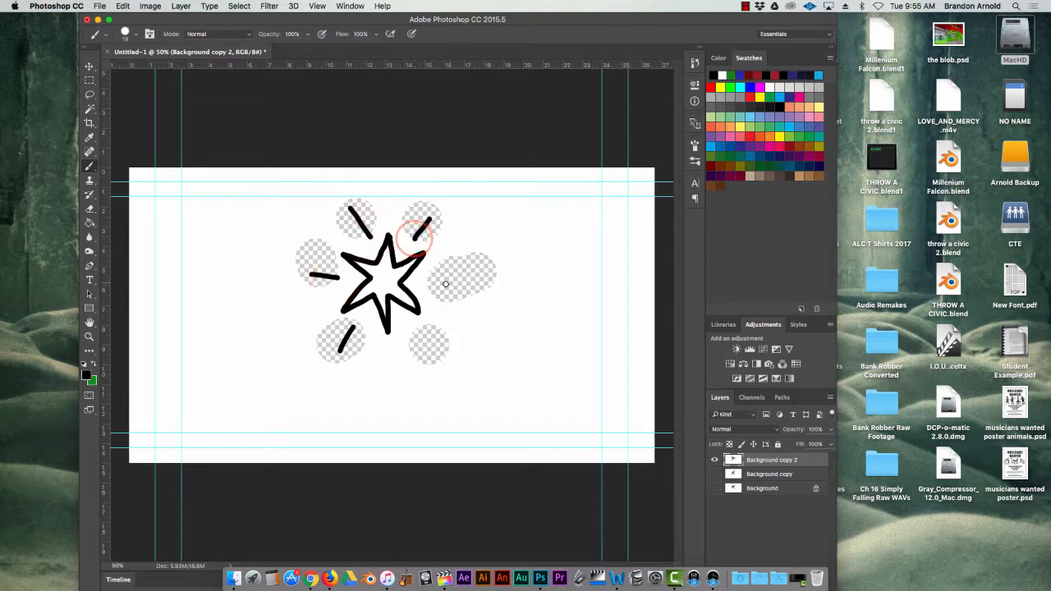
pyautogui.moveTo(423, 281); pyautogui.dragTo(457, 280)
pyautogui.moveTo(411, 332); pyautogui.dragTo(430, 353)
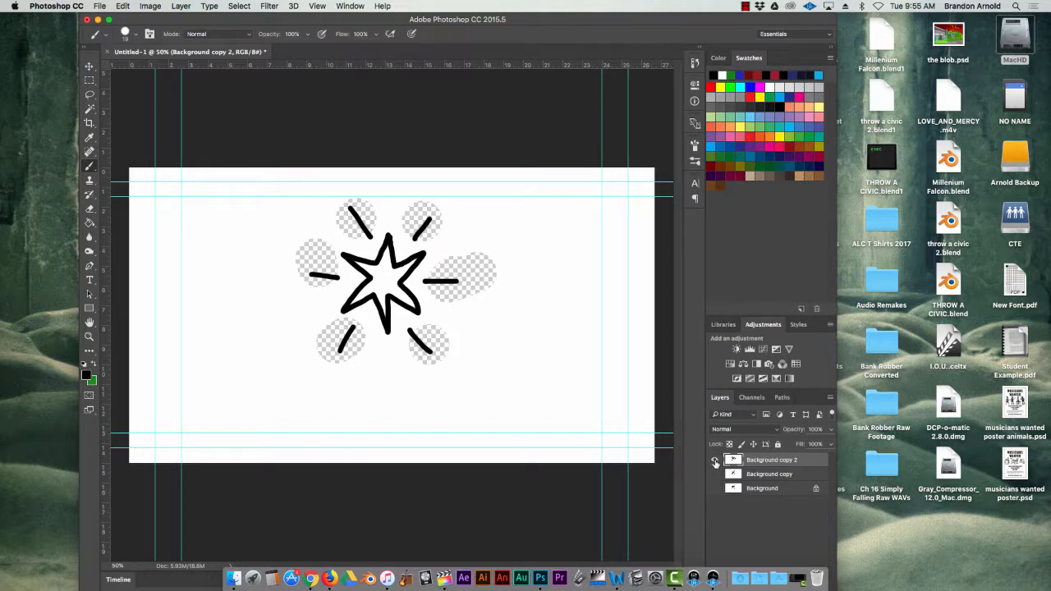
# Show only the Background copy layer and erase all six rays around its star.
pyautogui.click(714, 460)
pyautogui.click(715, 474)
pyautogui.click(757, 475)
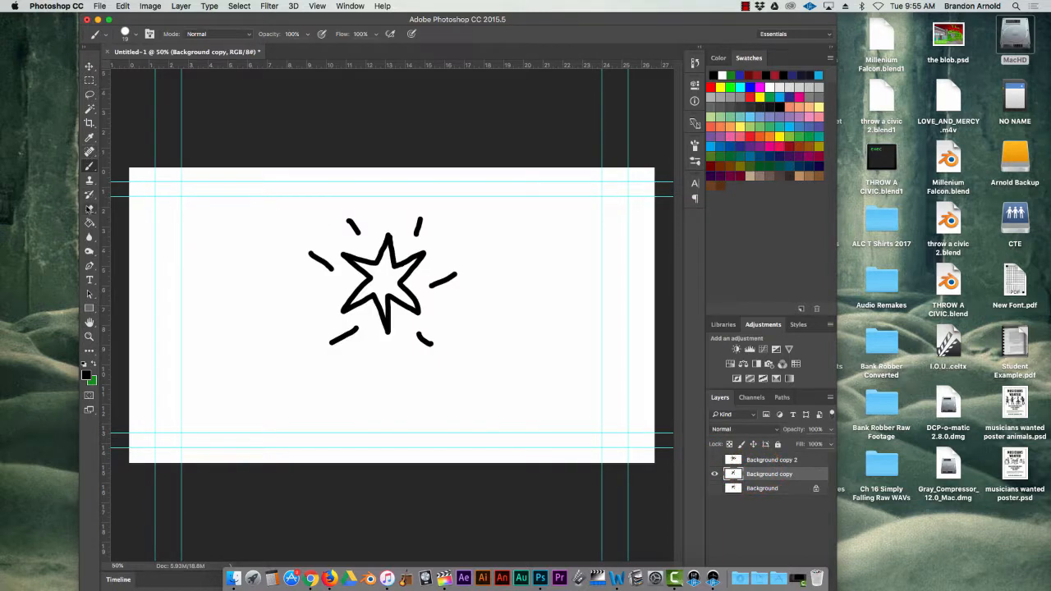
pyautogui.click(89, 210)
pyautogui.click(351, 226)
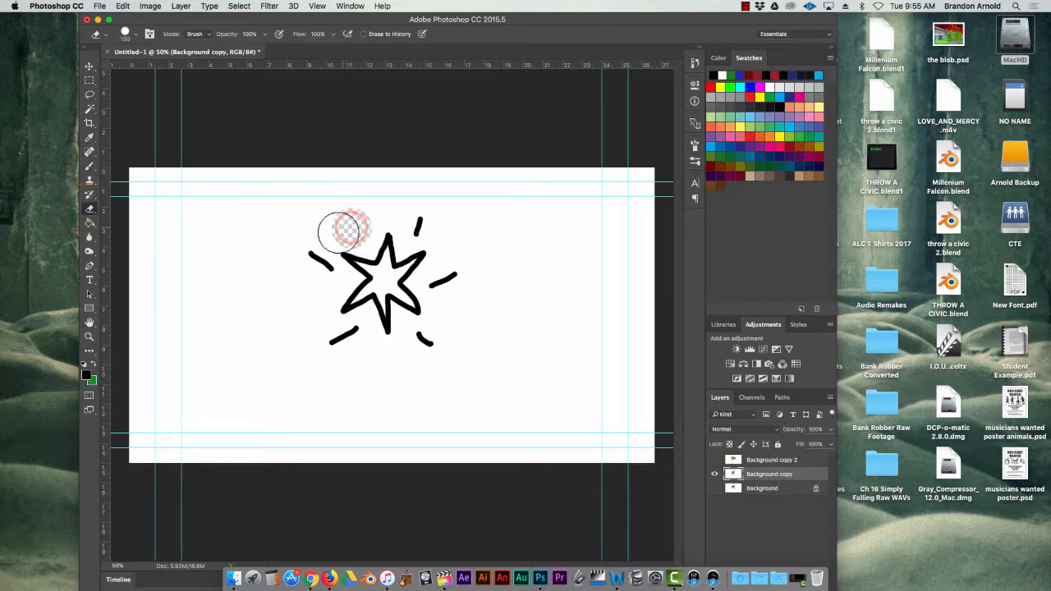
pyautogui.click(311, 254)
pyautogui.click(351, 337)
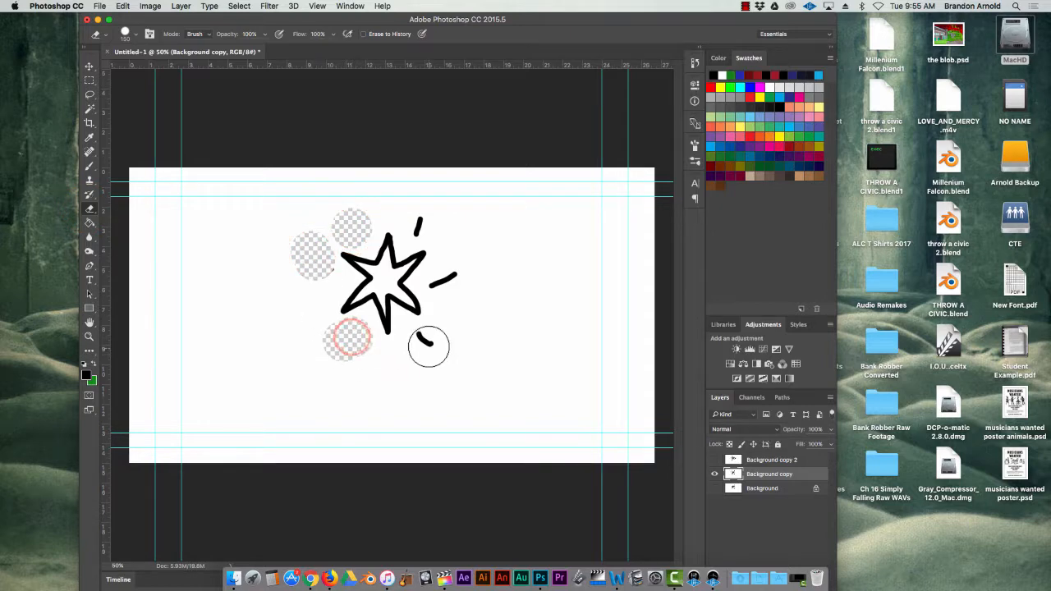
pyautogui.click(424, 343)
pyautogui.click(450, 277)
pyautogui.click(418, 218)
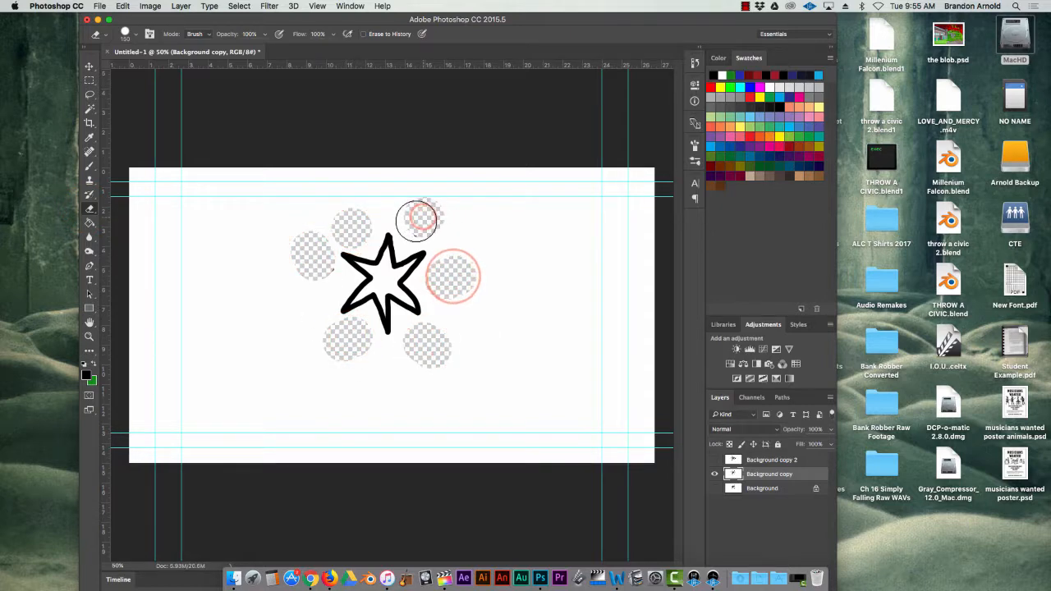
# Paint six new short black rays around the star on Background copy, close to its points.
pyautogui.click(90, 166)
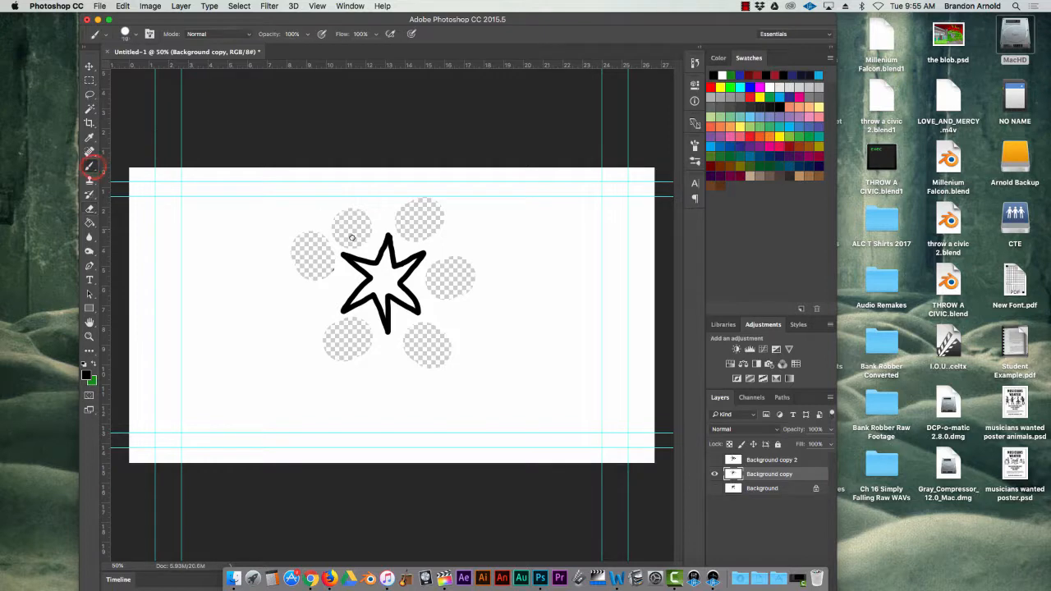
pyautogui.moveTo(314, 265); pyautogui.dragTo(336, 277)
pyautogui.moveTo(354, 222); pyautogui.dragTo(370, 243)
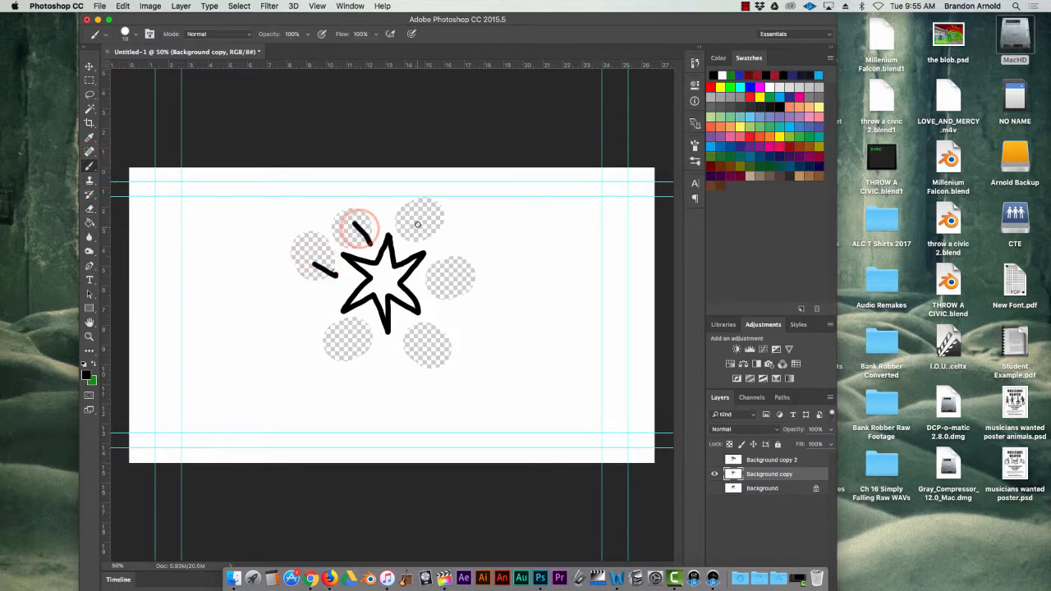
pyautogui.moveTo(421, 219); pyautogui.dragTo(408, 238)
pyautogui.moveTo(423, 280); pyautogui.dragTo(460, 280)
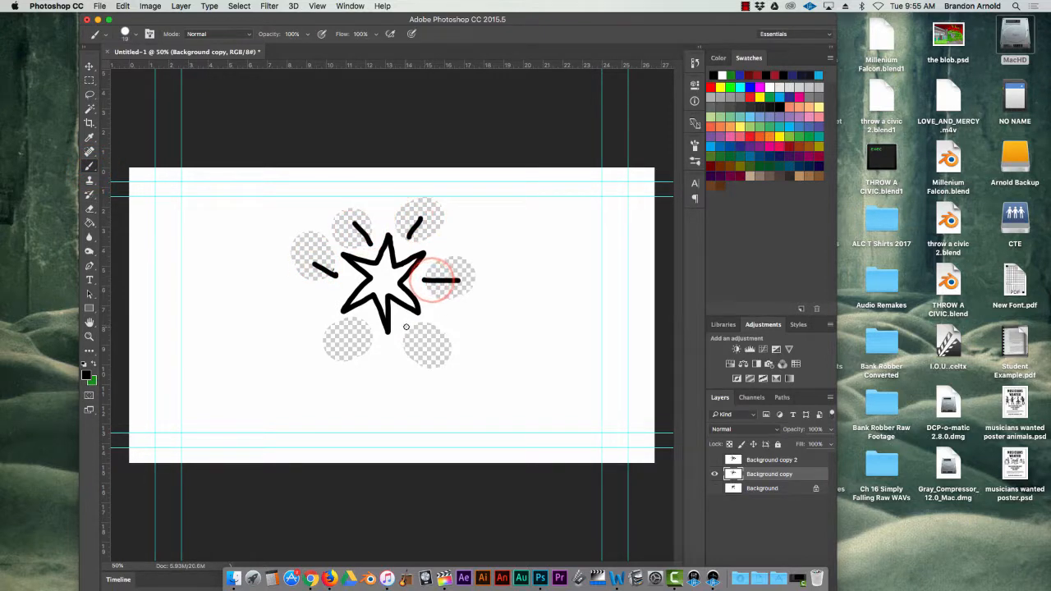
pyautogui.moveTo(406, 326); pyautogui.dragTo(423, 341)
pyautogui.moveTo(364, 324); pyautogui.dragTo(352, 340)
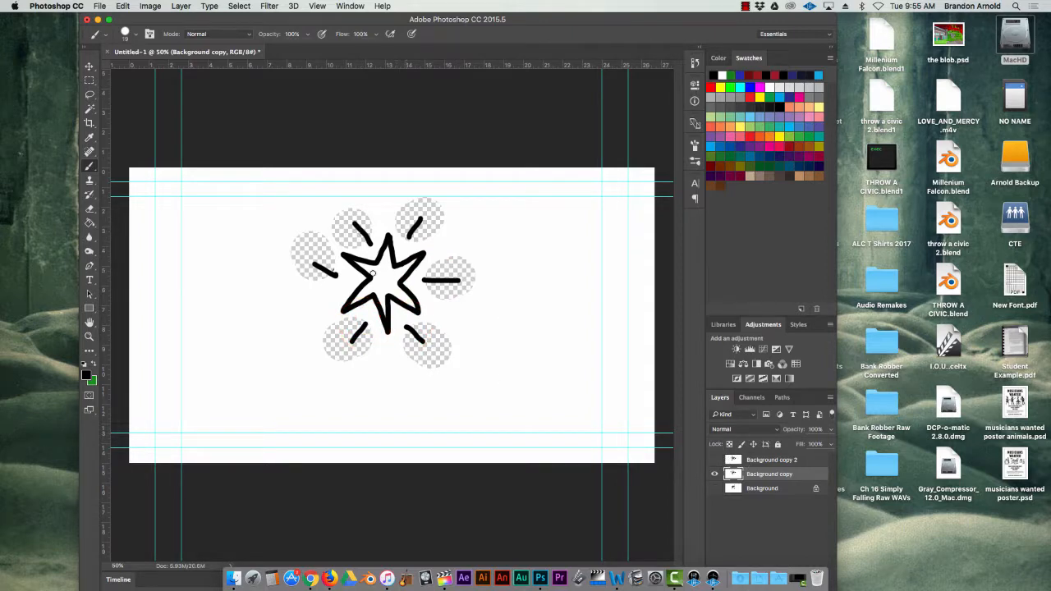
pyautogui.click(772, 460)
pyautogui.keyDown('shift'); pyautogui.click(769, 474); pyautogui.keyUp('shift')
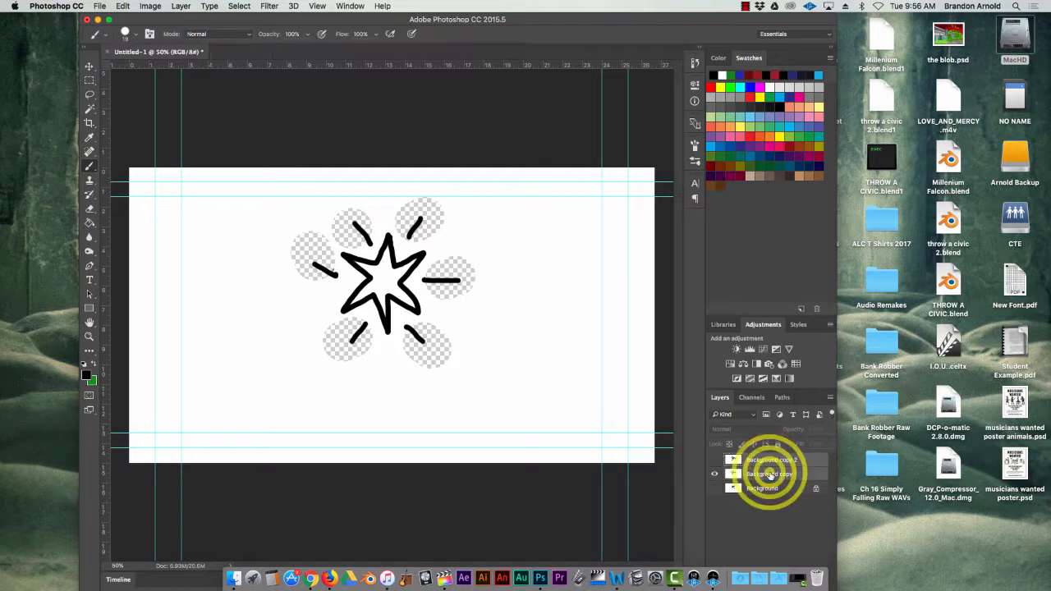
pyautogui.click(764, 500)
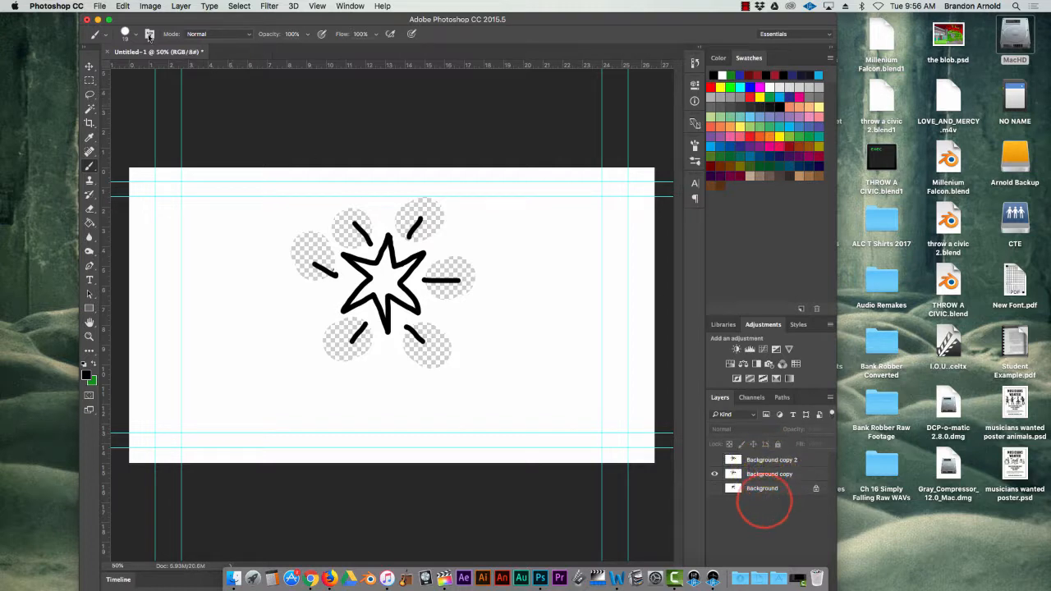
# Create a new blank document and paint a black six-pointed star outline near the middle of the canvas.
pyautogui.click(99, 6)
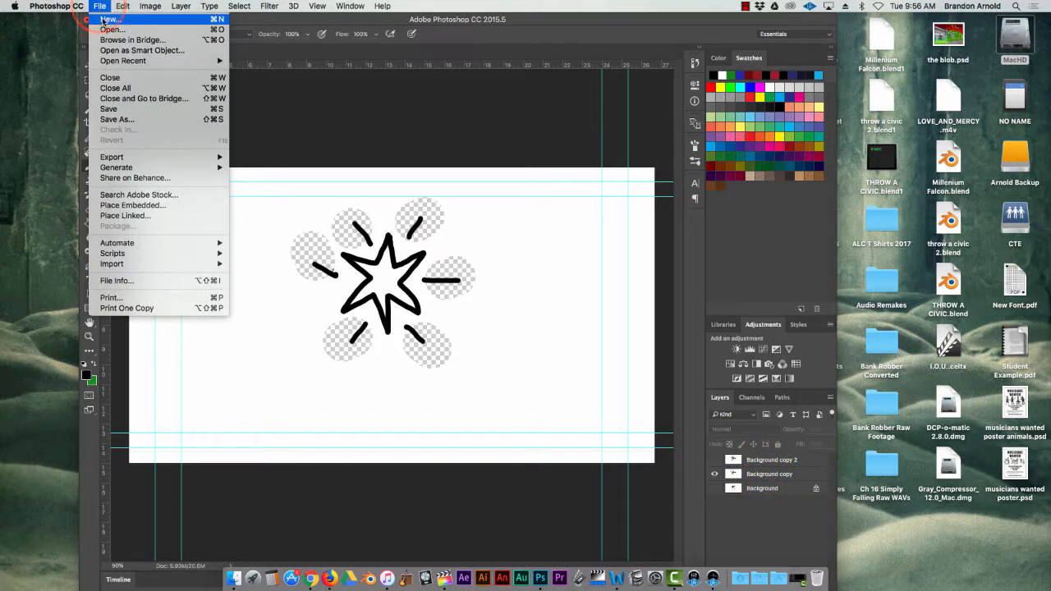
pyautogui.click(98, 17)
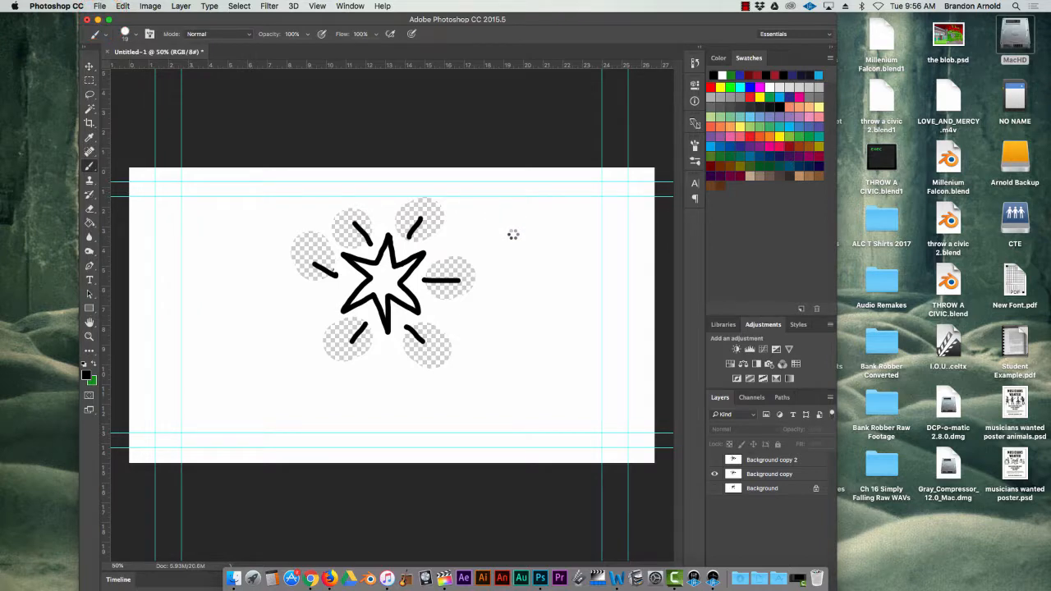
pyautogui.click(444, 115)
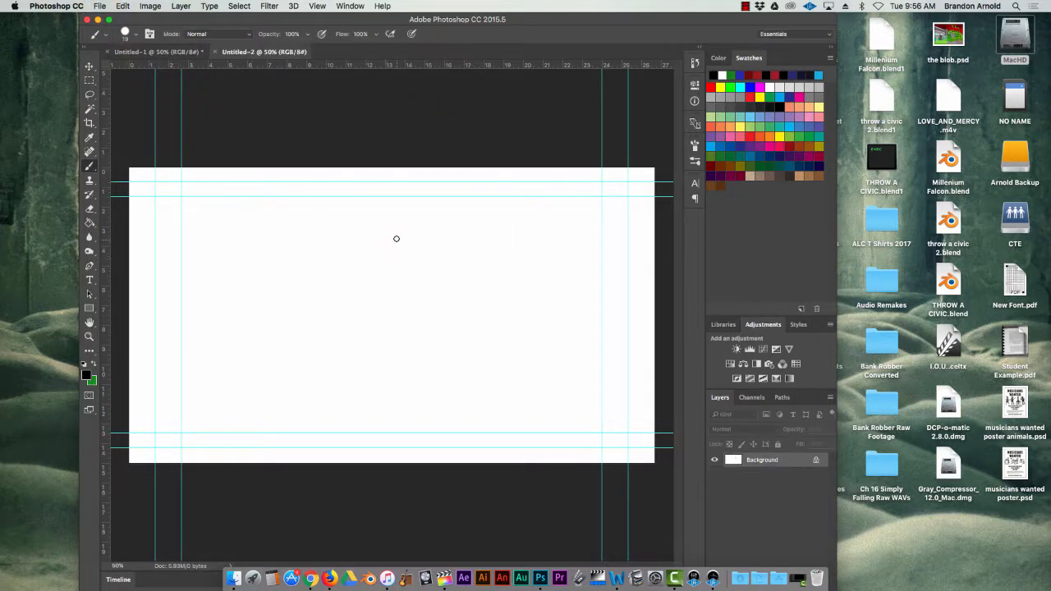
pyautogui.moveTo(396, 238)
pyautogui.mouseDown()
pyautogui.moveTo(333, 266)
pyautogui.moveTo(368, 294)
pyautogui.moveTo(344, 325)
pyautogui.moveTo(381, 304)
pyautogui.moveTo(390, 344)
pyautogui.moveTo(394, 308)
pyautogui.moveTo(423, 328)
pyautogui.moveTo(405, 299)
pyautogui.moveTo(435, 278)
pyautogui.moveTo(400, 279)
pyautogui.moveTo(393, 239)
pyautogui.mouseUp()
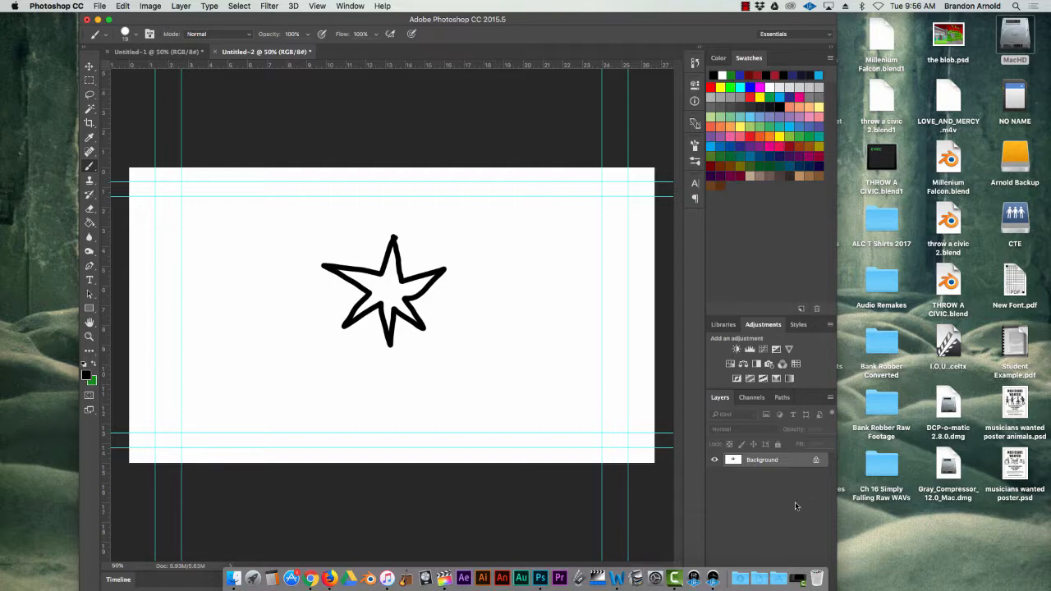
# Enlarge the application window to fill the screen and add a new empty layer above Background.
pyautogui.moveTo(558, 21)
pyautogui.mouseDown()
pyautogui.moveTo(695, 22)
pyautogui.moveTo(558, 12)
pyautogui.mouseUp()
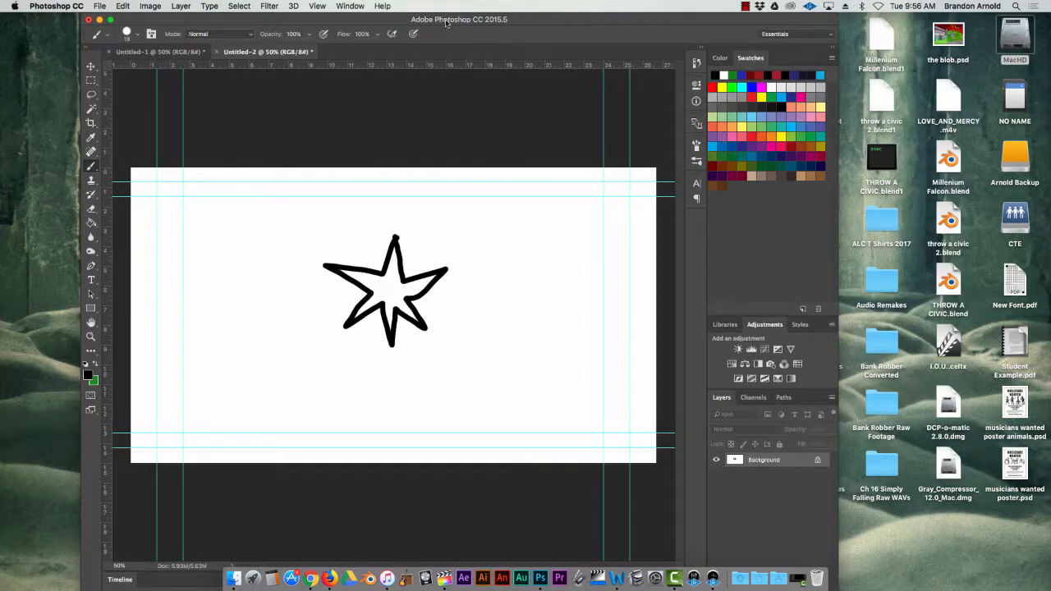
pyautogui.click(111, 19)
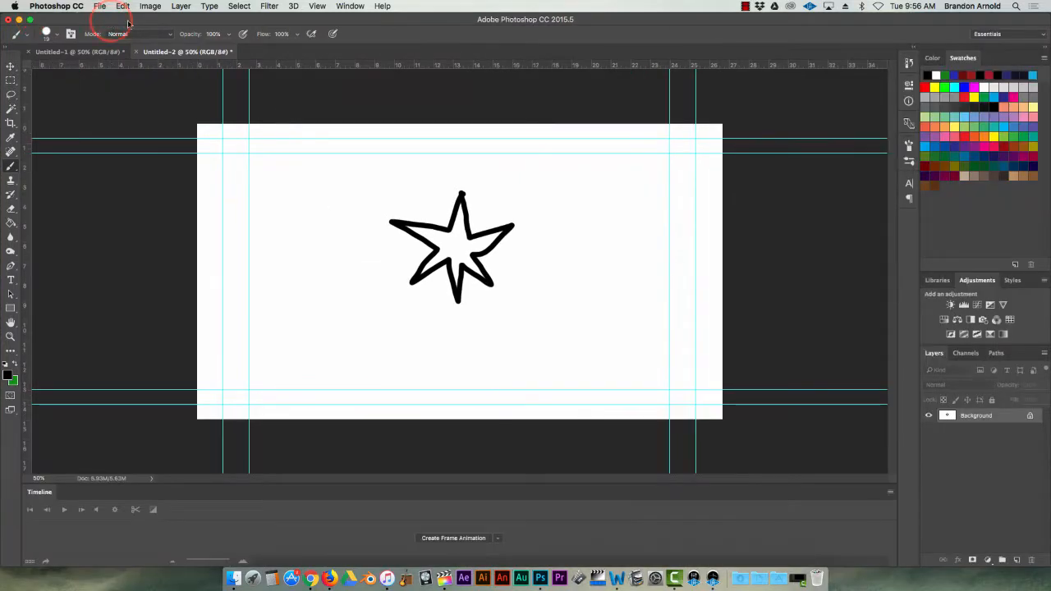
pyautogui.click(1016, 560)
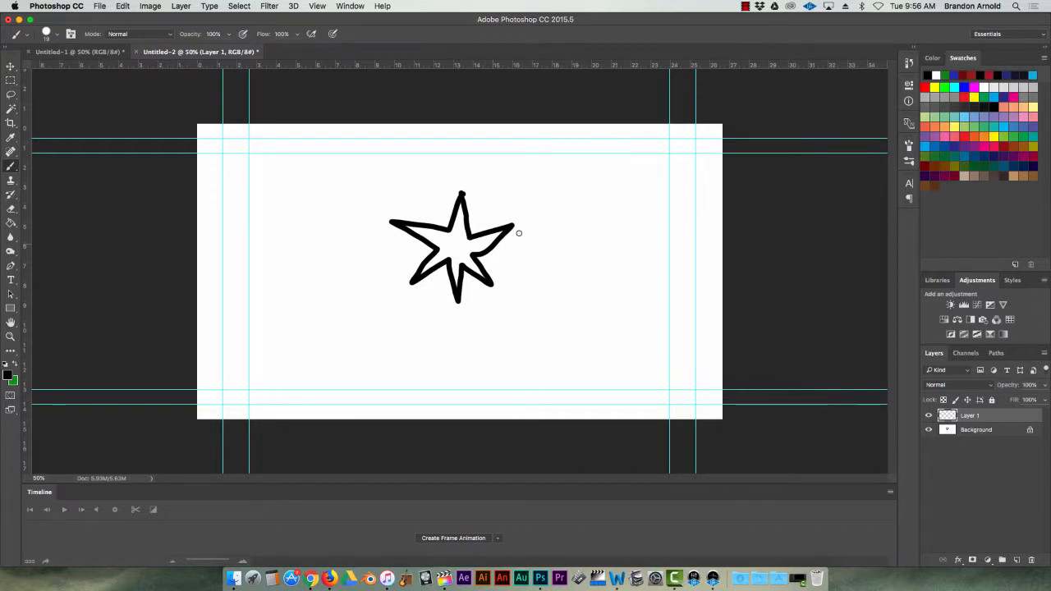
# Paint six short black rays around the star on the Background layer, between its points.
pyautogui.click(955, 428)
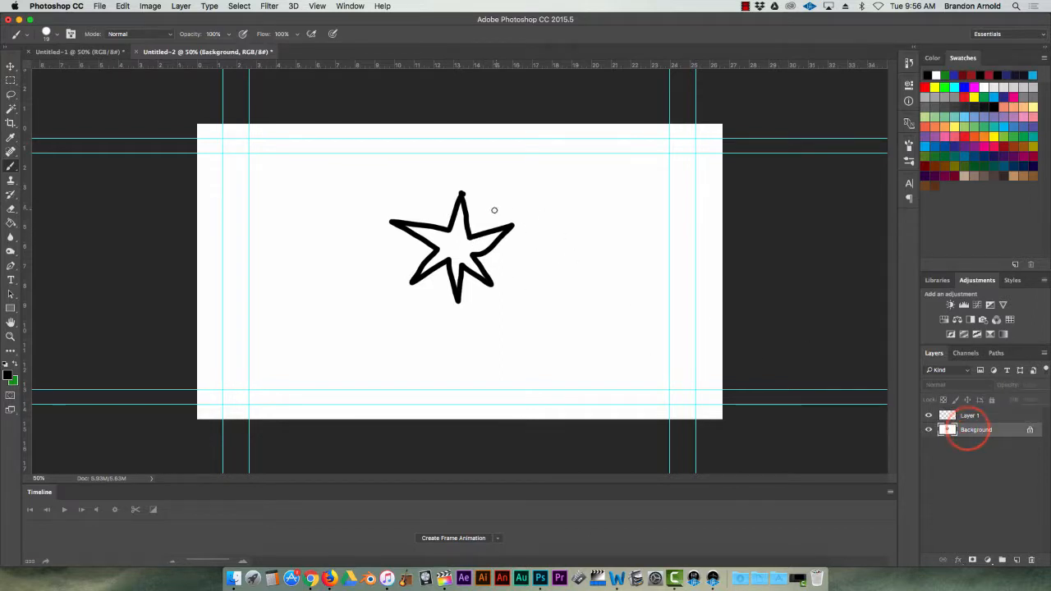
pyautogui.moveTo(494, 210); pyautogui.dragTo(510, 199)
pyautogui.moveTo(504, 263)
pyautogui.mouseDown()
pyautogui.moveTo(532, 281)
pyautogui.moveTo(490, 316)
pyautogui.mouseUp()
pyautogui.moveTo(408, 257); pyautogui.dragTo(381, 262)
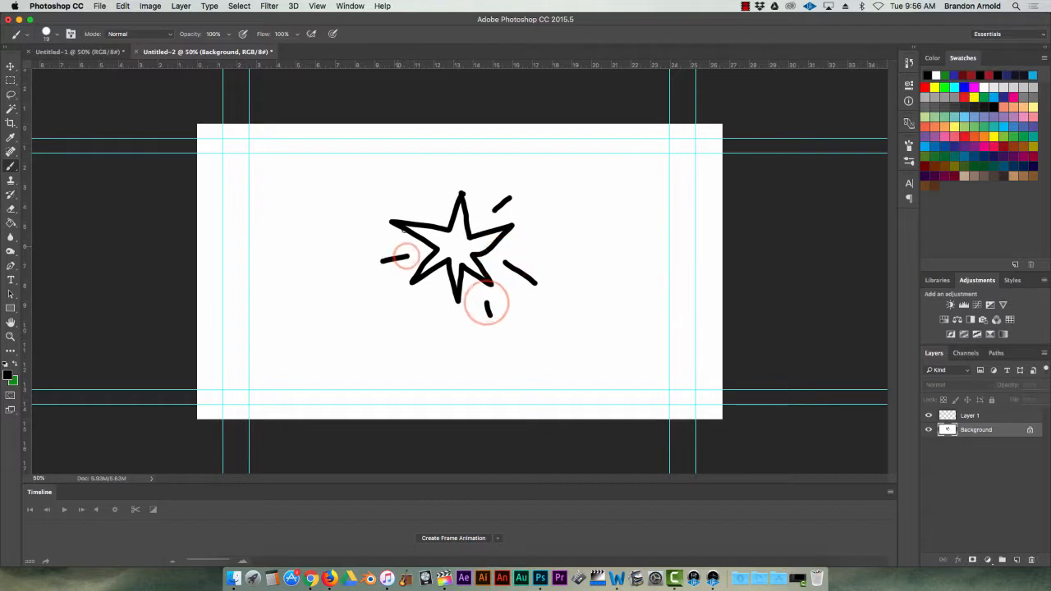
pyautogui.moveTo(421, 207); pyautogui.dragTo(401, 187)
pyautogui.moveTo(437, 298); pyautogui.dragTo(426, 309)
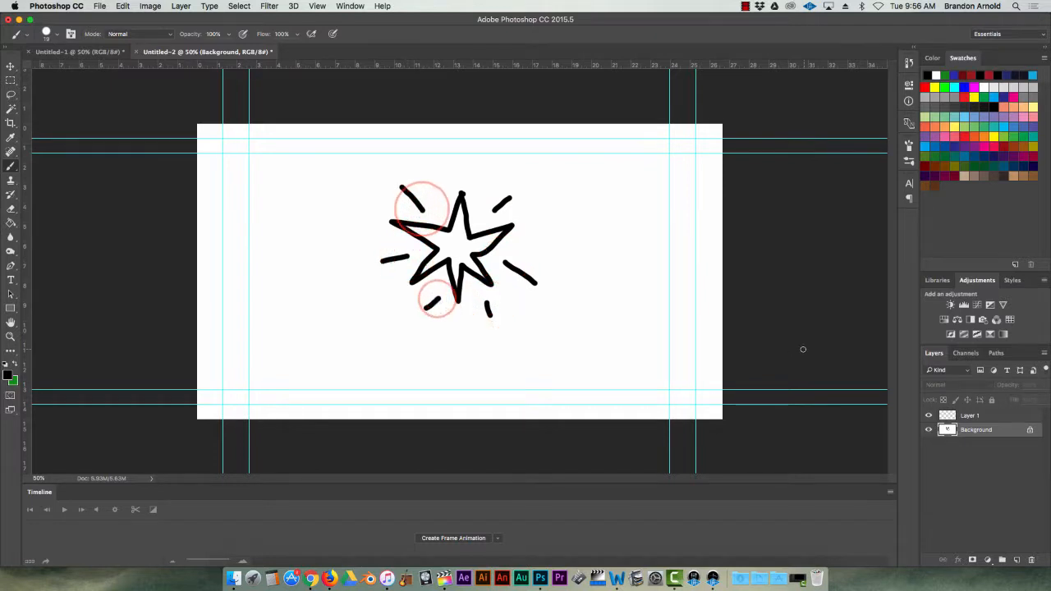
pyautogui.click(976, 416)
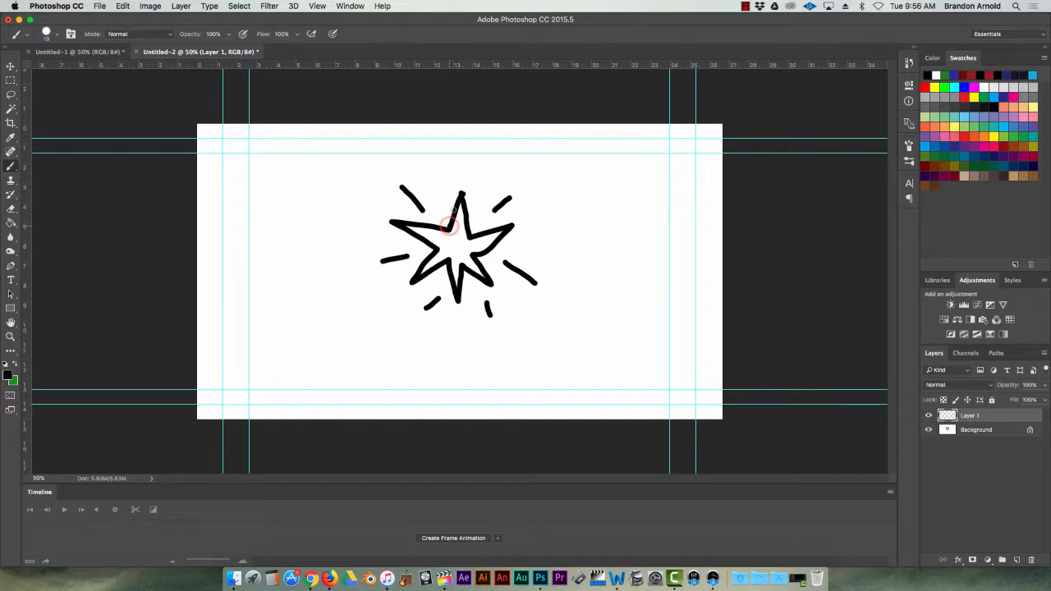
pyautogui.moveTo(449, 225)
pyautogui.mouseDown()
pyautogui.moveTo(460, 197)
pyautogui.moveTo(469, 231)
pyautogui.moveTo(508, 230)
pyautogui.mouseUp()
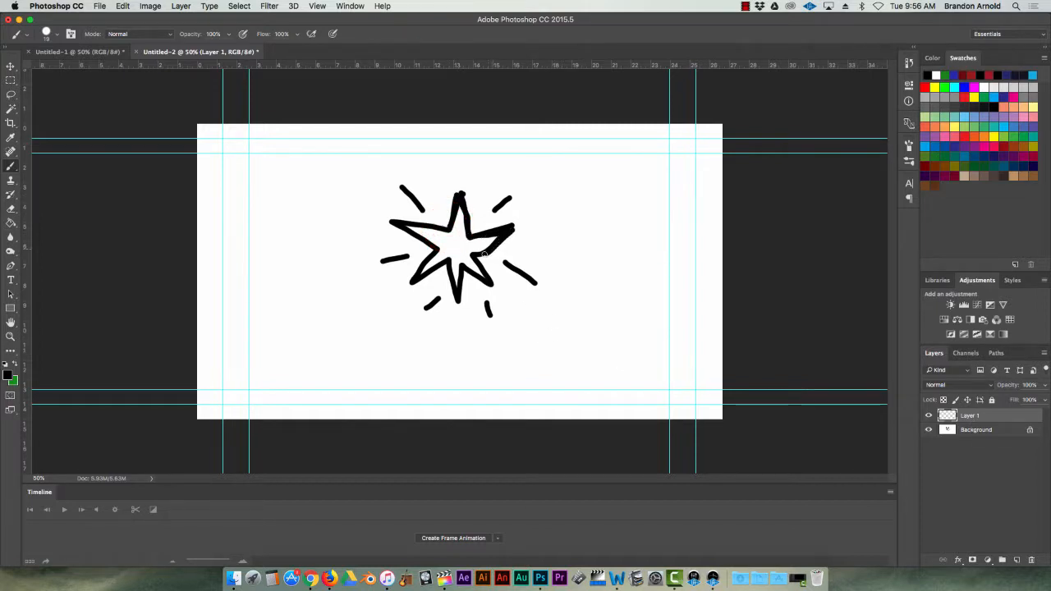
pyautogui.press('super+z')
# Unlock the Background layer and lower its opacity to 47%.
pyautogui.click(985, 435)
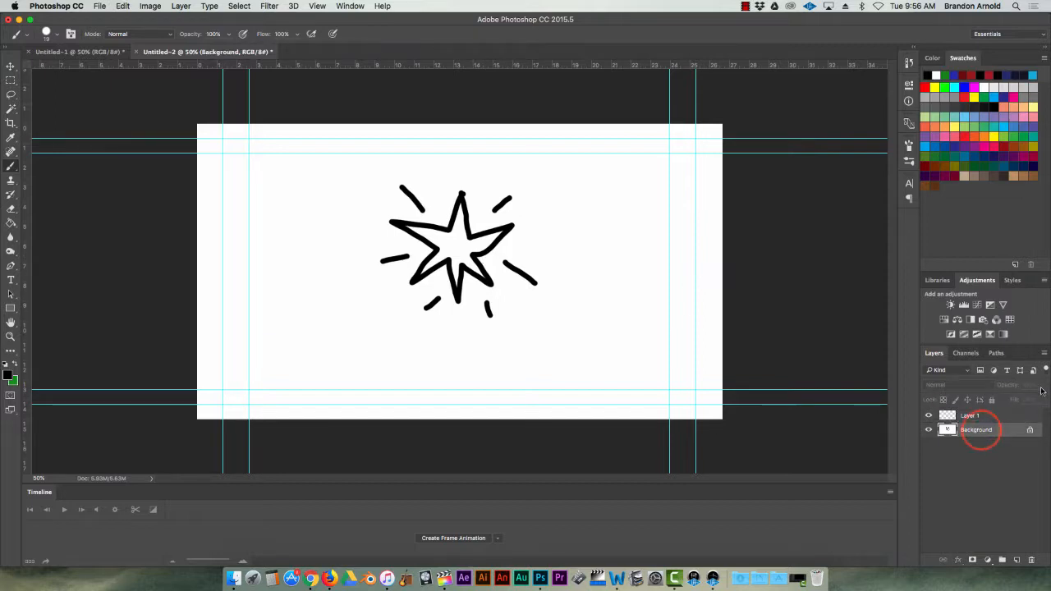
pyautogui.click(1029, 429)
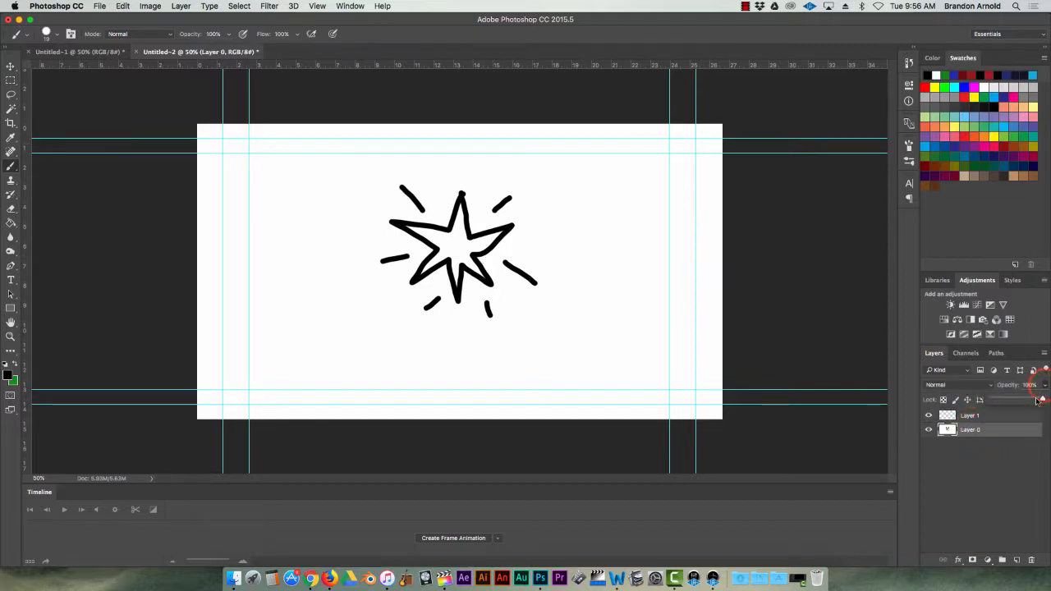
pyautogui.click(1045, 386)
pyautogui.moveTo(1045, 400); pyautogui.dragTo(1016, 400)
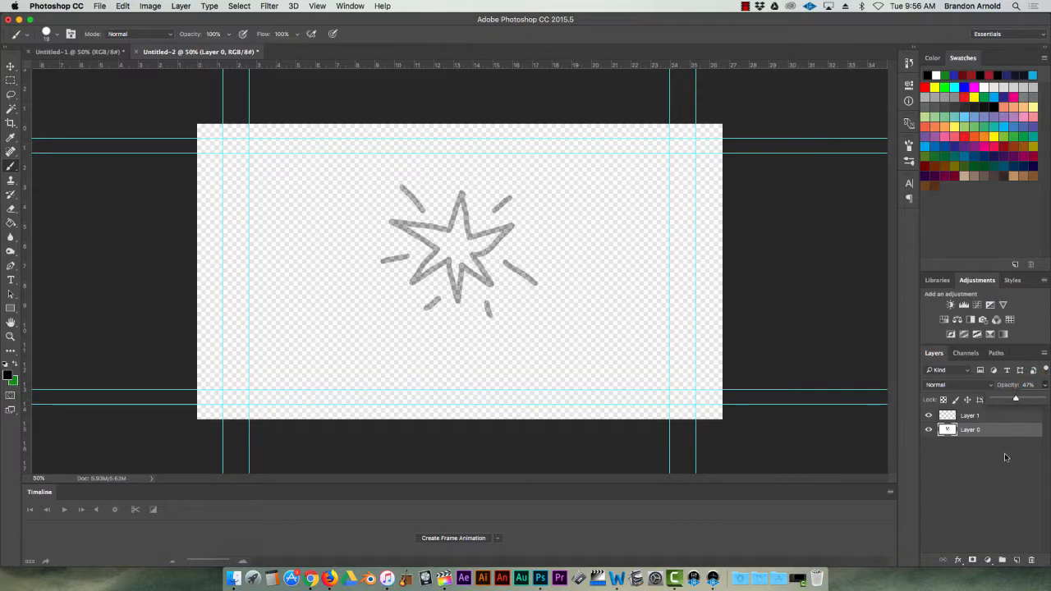
# Trace the faded star and its six rays in black on Layer 1, slightly off the original lines.
pyautogui.click(975, 416)
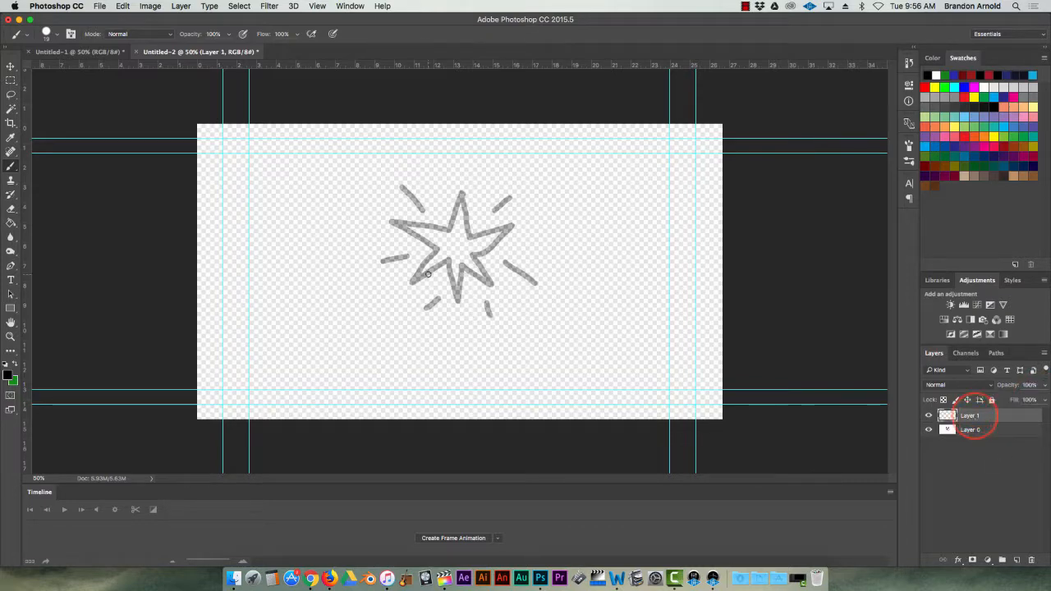
pyautogui.moveTo(449, 229)
pyautogui.mouseDown()
pyautogui.moveTo(460, 203)
pyautogui.moveTo(464, 238)
pyautogui.moveTo(508, 232)
pyautogui.moveTo(475, 256)
pyautogui.moveTo(489, 282)
pyautogui.moveTo(463, 264)
pyautogui.moveTo(457, 296)
pyautogui.moveTo(447, 261)
pyautogui.moveTo(416, 281)
pyautogui.moveTo(439, 248)
pyautogui.moveTo(402, 222)
pyautogui.moveTo(439, 227)
pyautogui.moveTo(406, 191)
pyautogui.moveTo(423, 209)
pyautogui.mouseUp()
pyautogui.moveTo(510, 197); pyautogui.dragTo(491, 215)
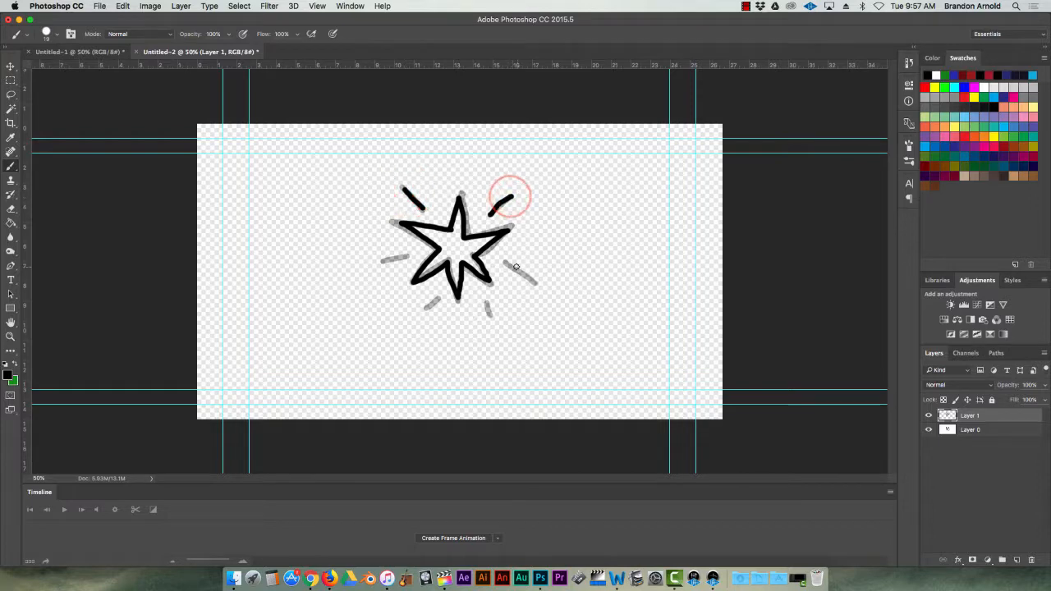
pyautogui.moveTo(504, 263)
pyautogui.mouseDown()
pyautogui.moveTo(534, 280)
pyautogui.moveTo(490, 312)
pyautogui.moveTo(426, 309)
pyautogui.mouseUp()
pyautogui.moveTo(383, 261); pyautogui.dragTo(408, 255)
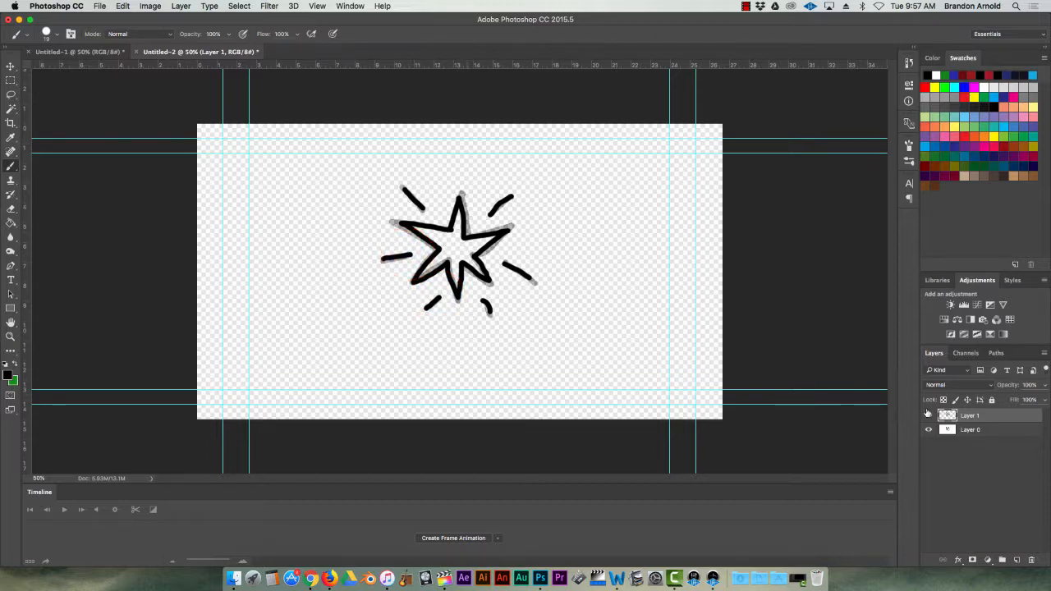
# Add a new empty layer above Layer 1 and hide Layer 1.
pyautogui.click(1017, 561)
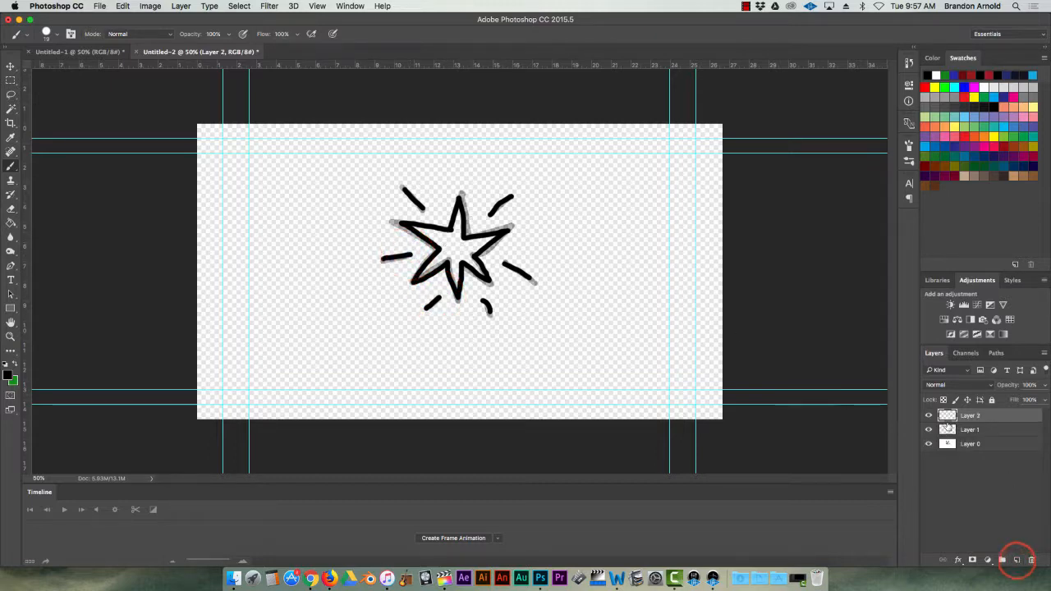
pyautogui.click(976, 429)
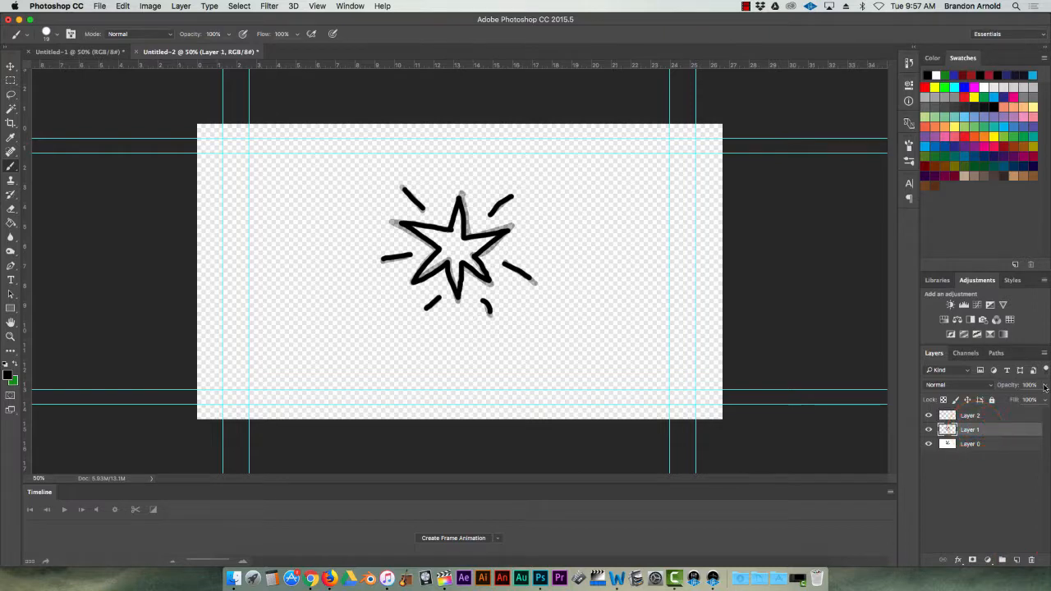
pyautogui.click(929, 430)
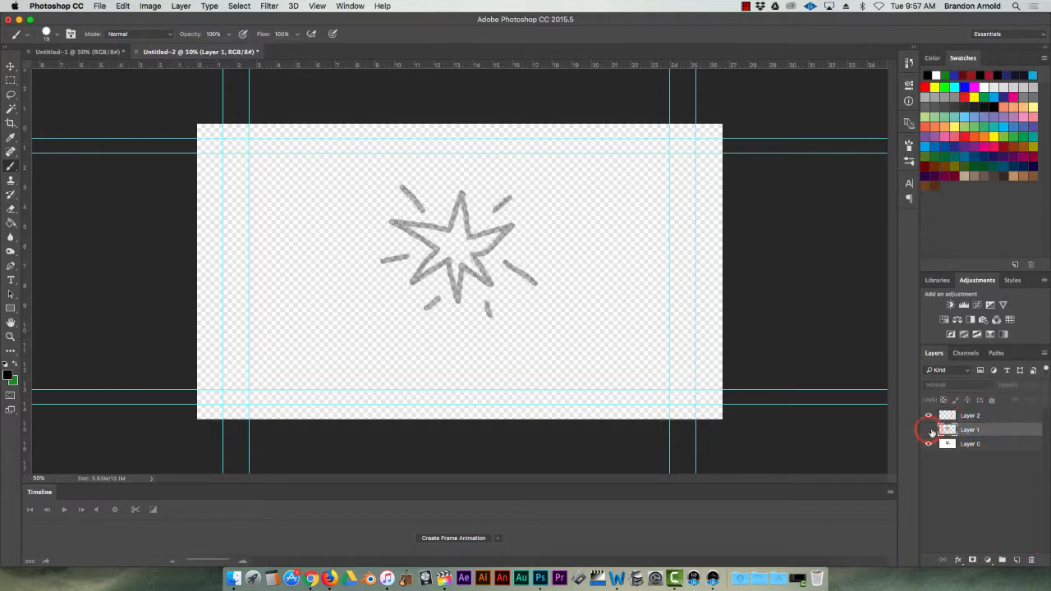
# Trace the faded star and its six rays in black on Layer 2, with slight variations.
pyautogui.click(977, 417)
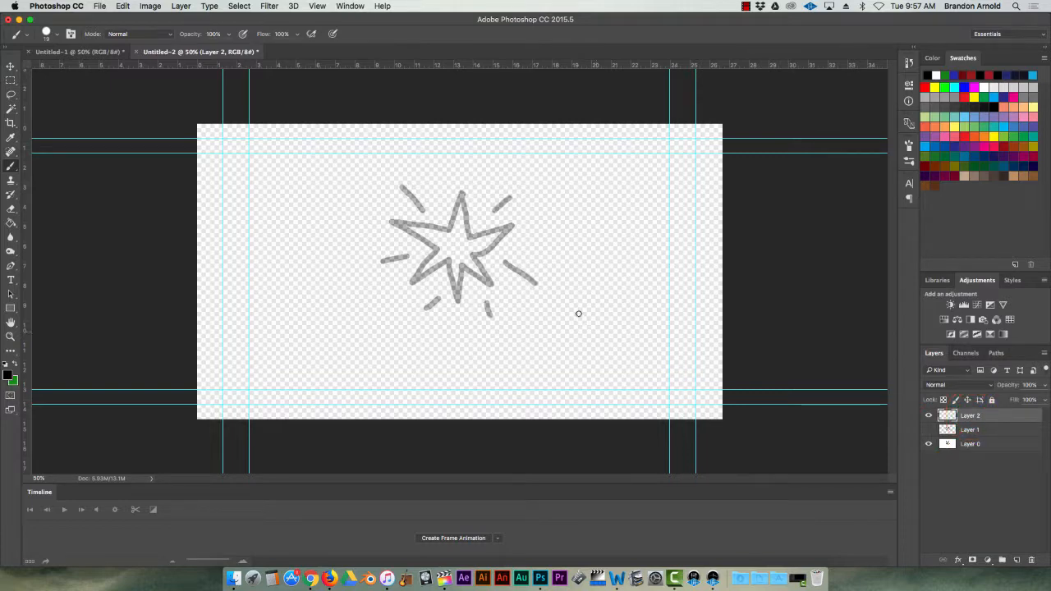
pyautogui.moveTo(451, 224)
pyautogui.mouseDown()
pyautogui.moveTo(460, 196)
pyautogui.moveTo(469, 234)
pyautogui.moveTo(512, 222)
pyautogui.mouseUp()
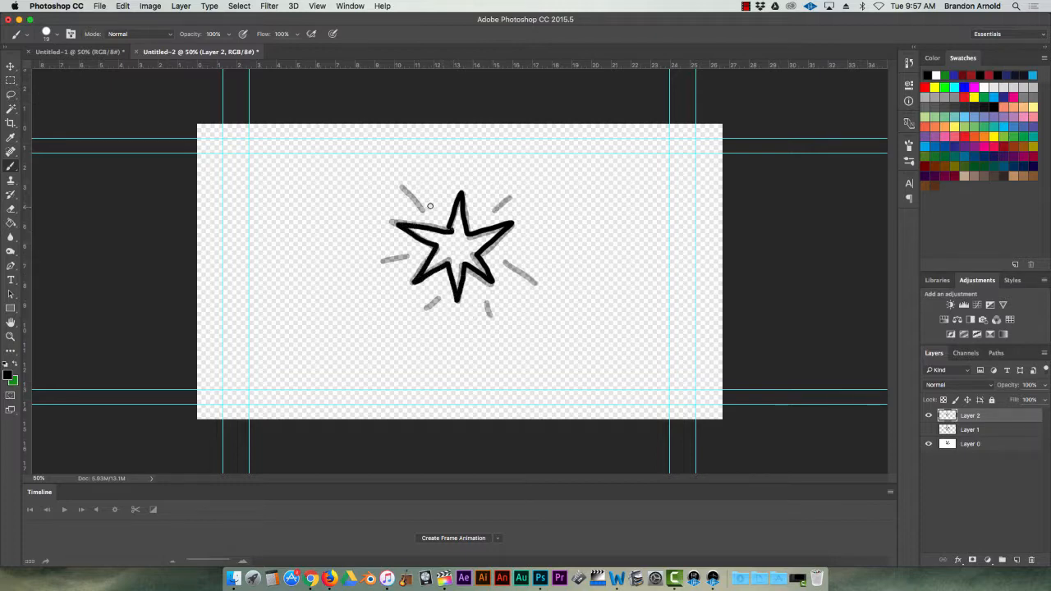
pyautogui.moveTo(425, 205); pyautogui.dragTo(432, 212)
pyautogui.moveTo(507, 198); pyautogui.dragTo(489, 212)
pyautogui.moveTo(506, 263)
pyautogui.mouseDown()
pyautogui.moveTo(533, 284)
pyautogui.moveTo(490, 314)
pyautogui.moveTo(421, 309)
pyautogui.mouseUp()
pyautogui.moveTo(410, 254); pyautogui.dragTo(383, 261)
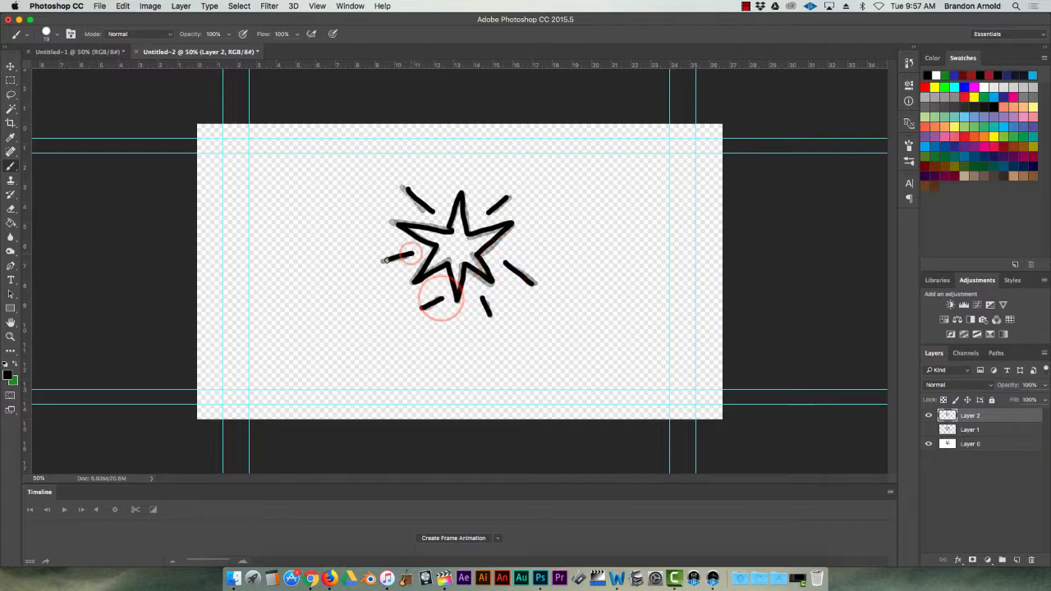
pyautogui.moveTo(396, 223)
pyautogui.mouseDown()
pyautogui.moveTo(431, 244)
pyautogui.moveTo(414, 280)
pyautogui.mouseUp()
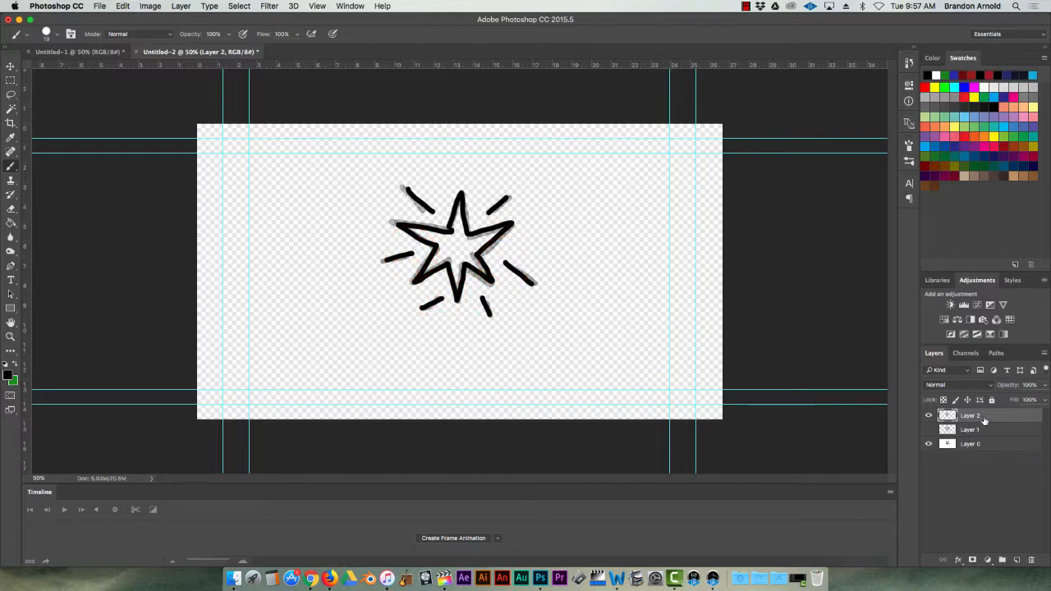
# Add three more empty layers above Layer 2 and hide Layer 2.
pyautogui.click(1017, 561)
pyautogui.click(1018, 561)
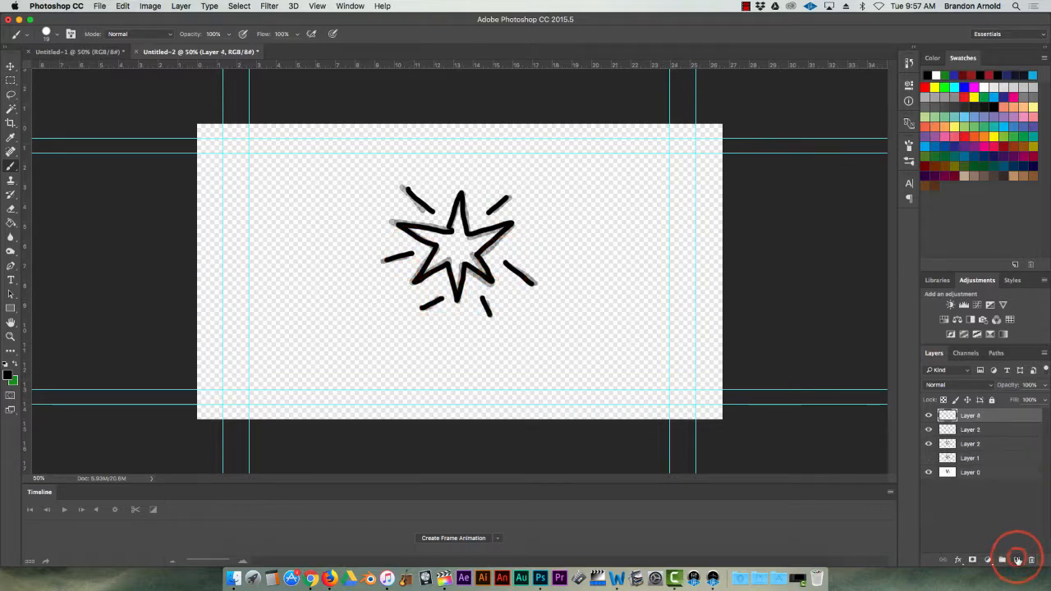
pyautogui.click(1017, 560)
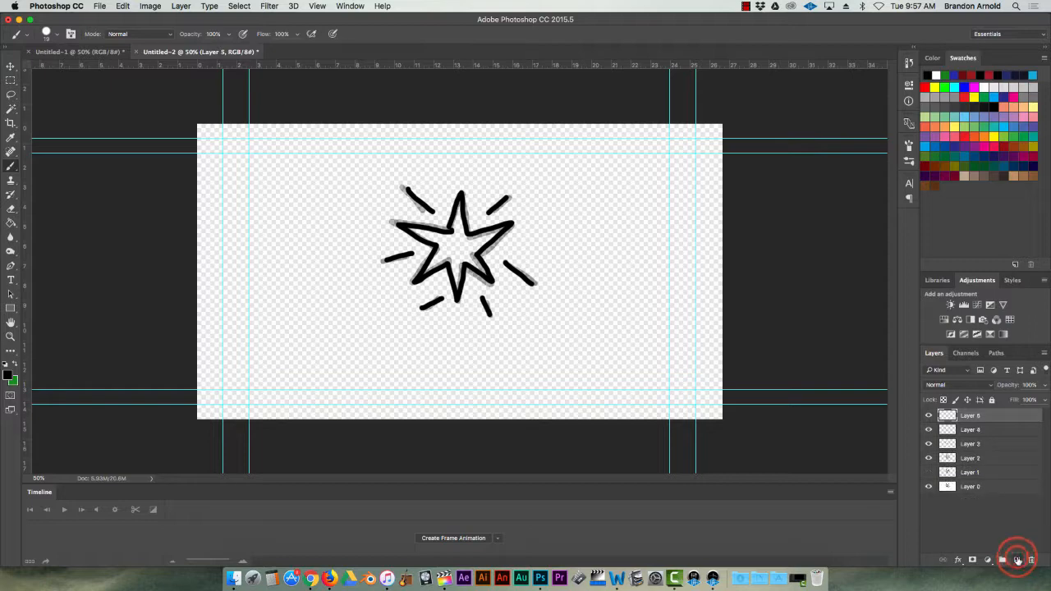
pyautogui.click(929, 459)
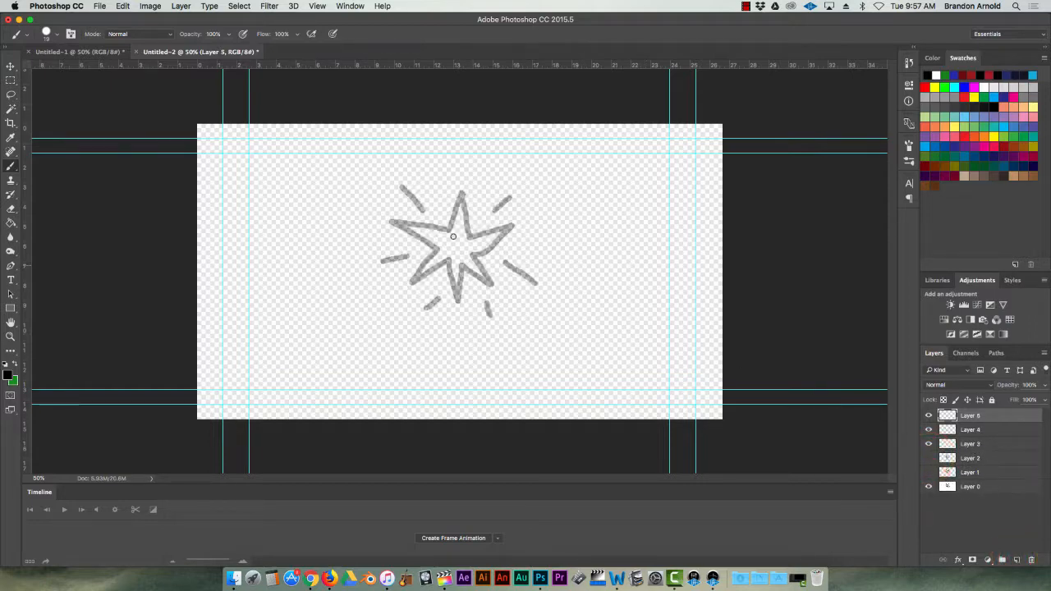
# Trace the faded star and its six rays in black on Layer 5, extending the star's upper-right point and shortening some rays.
pyautogui.moveTo(450, 230)
pyautogui.mouseDown()
pyautogui.moveTo(461, 195)
pyautogui.moveTo(469, 232)
pyautogui.moveTo(521, 223)
pyautogui.moveTo(475, 256)
pyautogui.moveTo(490, 281)
pyautogui.mouseUp()
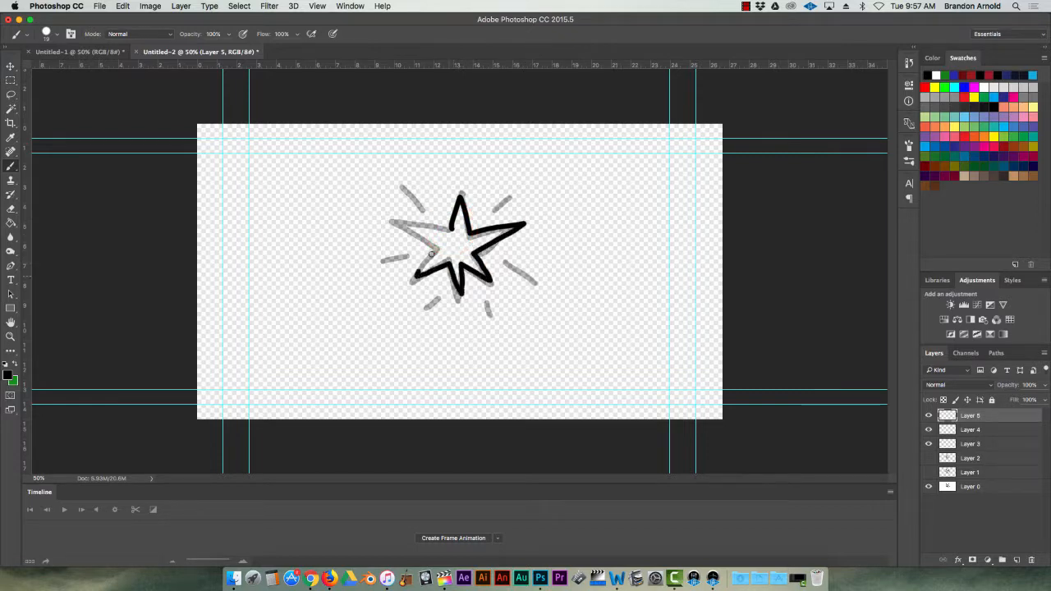
pyautogui.moveTo(428, 211); pyautogui.dragTo(419, 198)
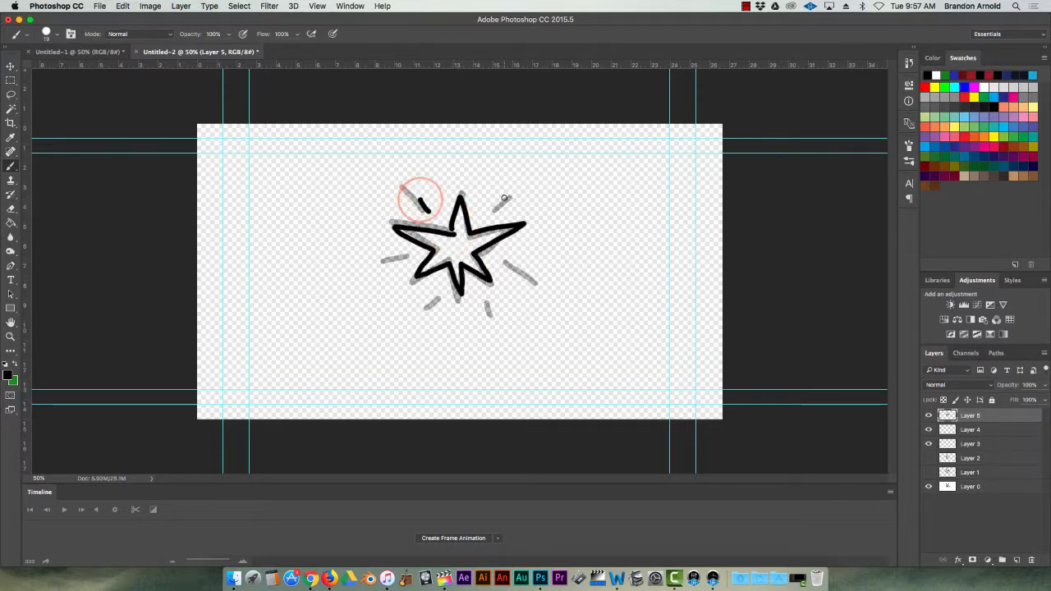
pyautogui.moveTo(487, 215); pyautogui.dragTo(507, 197)
pyautogui.moveTo(509, 269)
pyautogui.mouseDown()
pyautogui.moveTo(524, 280)
pyautogui.moveTo(490, 316)
pyautogui.moveTo(426, 309)
pyautogui.mouseUp()
pyautogui.moveTo(408, 257); pyautogui.dragTo(381, 261)
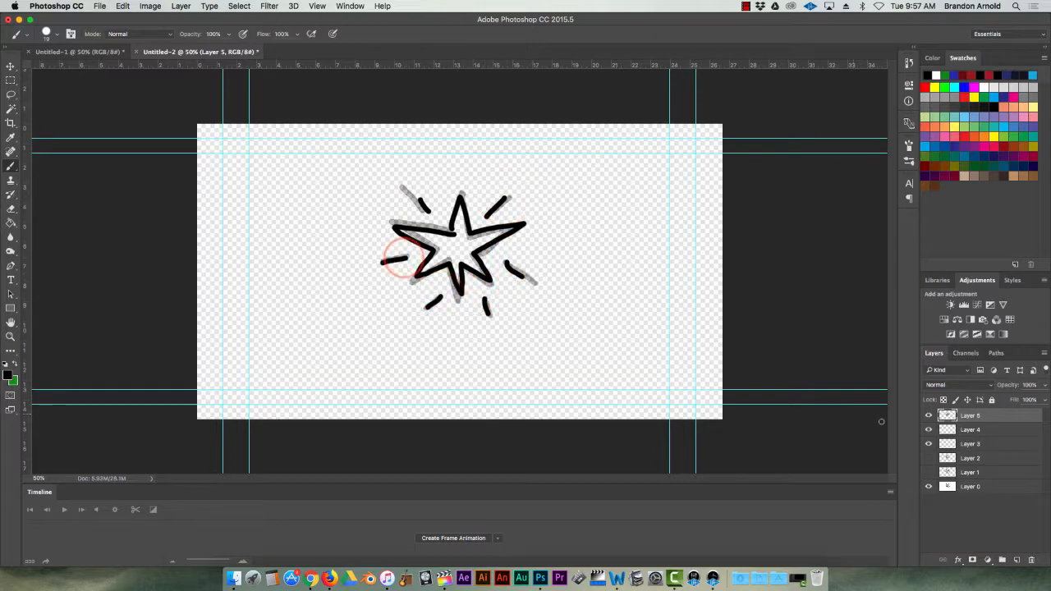
# Hide Layer 5 with its traced star and rays.
pyautogui.click(929, 416)
pyautogui.click(976, 432)
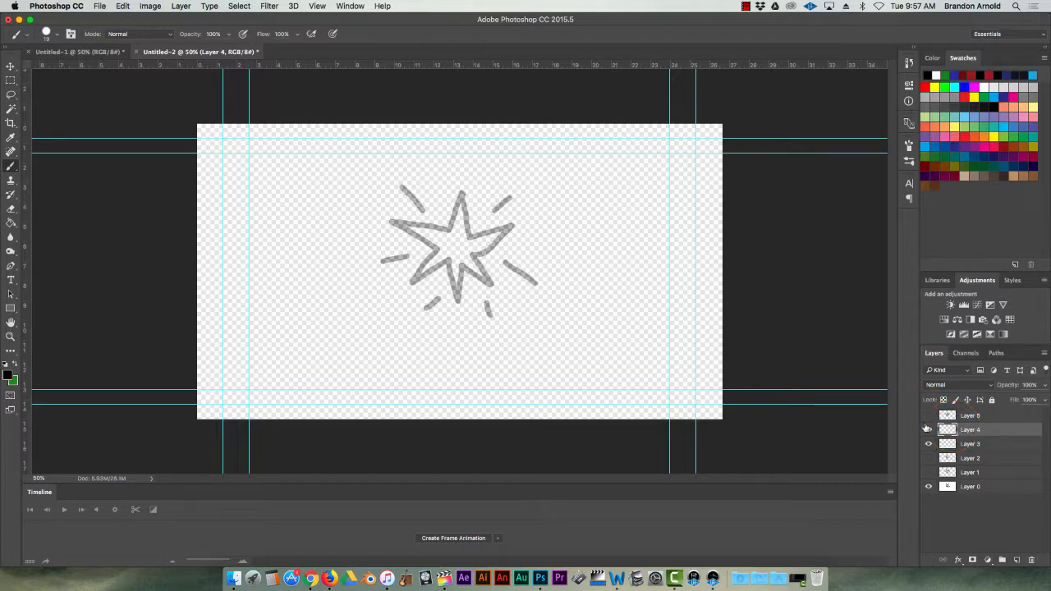
pyautogui.click(969, 416)
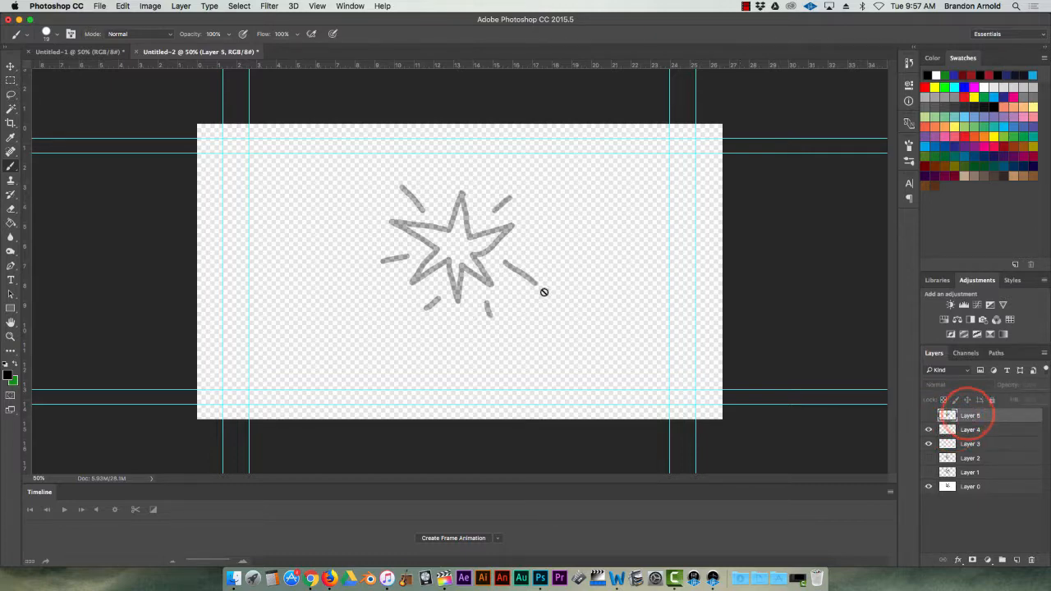
# Trace the faded star and its six rays in black on Layer 4 with slight variations, and hide the layer.
pyautogui.click(526, 259)
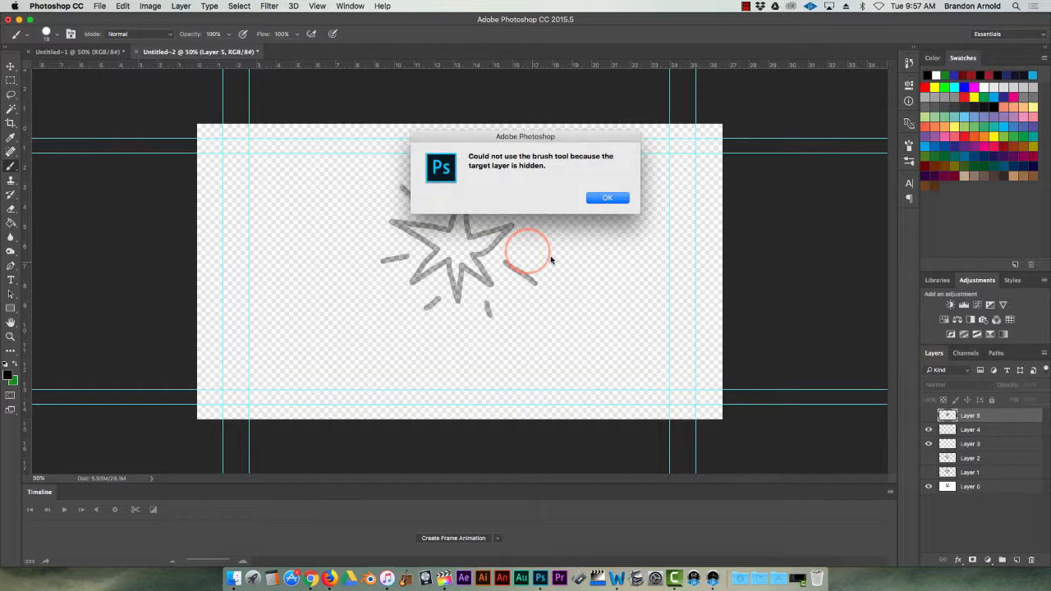
pyautogui.click(602, 200)
pyautogui.click(969, 430)
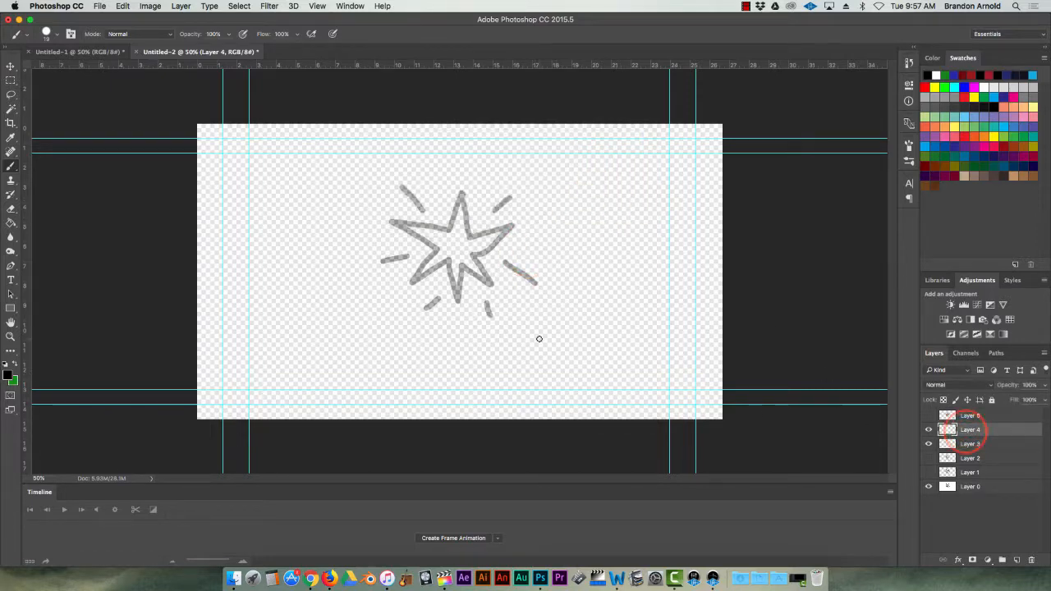
pyautogui.moveTo(450, 231)
pyautogui.mouseDown()
pyautogui.moveTo(456, 201)
pyautogui.moveTo(468, 230)
pyautogui.moveTo(509, 226)
pyautogui.moveTo(476, 257)
pyautogui.moveTo(490, 280)
pyautogui.moveTo(457, 267)
pyautogui.moveTo(458, 292)
pyautogui.moveTo(446, 264)
pyautogui.moveTo(415, 281)
pyautogui.moveTo(438, 250)
pyautogui.moveTo(403, 225)
pyautogui.moveTo(450, 230)
pyautogui.mouseUp()
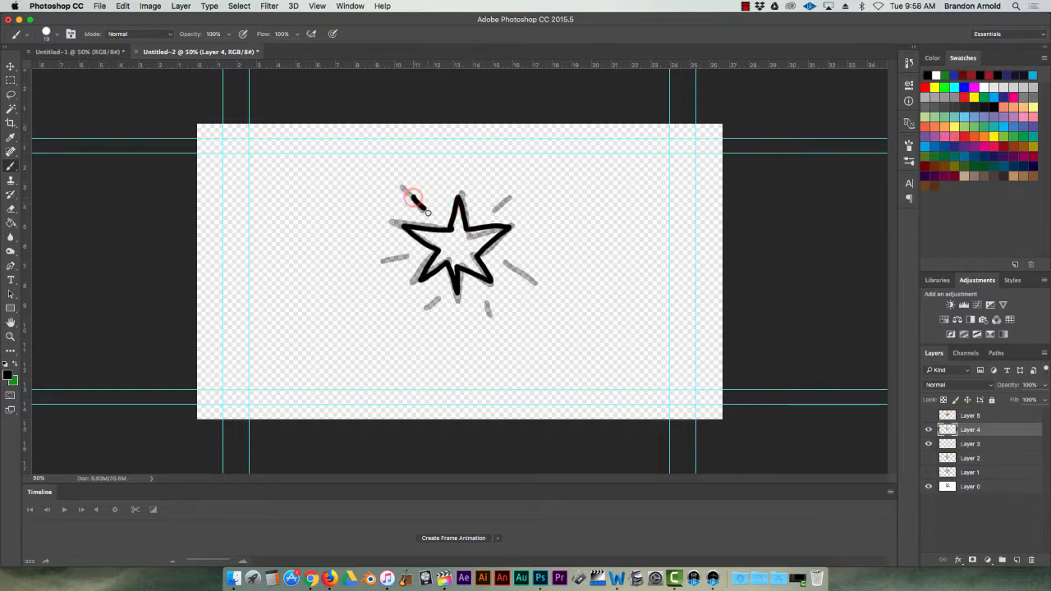
pyautogui.moveTo(509, 197); pyautogui.dragTo(491, 212)
pyautogui.moveTo(505, 263)
pyautogui.mouseDown()
pyautogui.moveTo(525, 277)
pyautogui.moveTo(490, 314)
pyautogui.moveTo(420, 309)
pyautogui.mouseUp()
pyautogui.moveTo(408, 256); pyautogui.dragTo(383, 261)
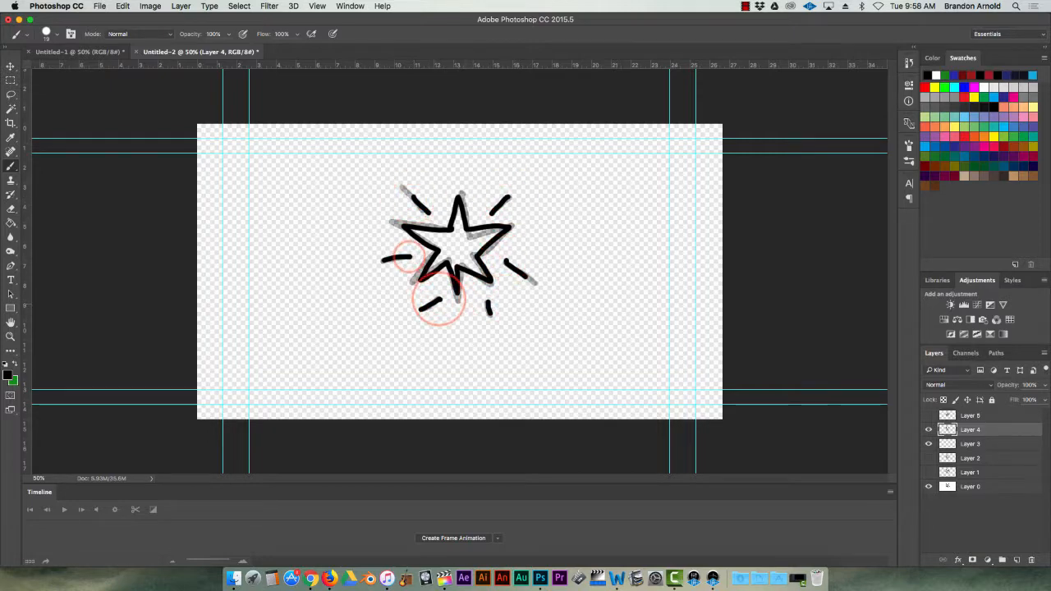
pyautogui.click(929, 429)
# Trace the faded star and its six rays in black on Layer 3 with slightly shifted lines, and hide the layer.
pyautogui.click(971, 443)
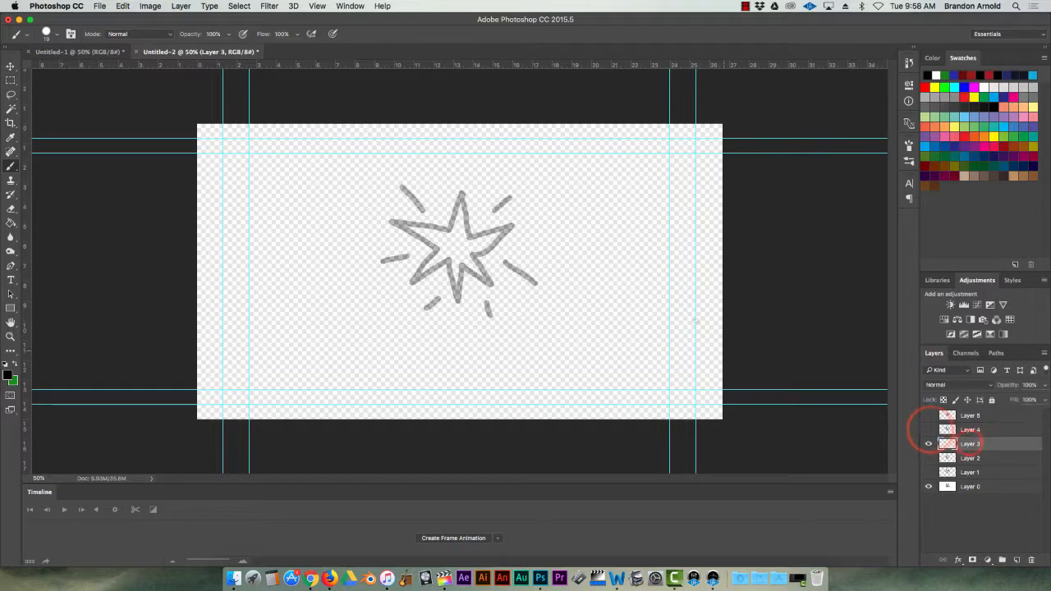
pyautogui.moveTo(450, 231)
pyautogui.mouseDown()
pyautogui.moveTo(462, 197)
pyautogui.moveTo(471, 234)
pyautogui.moveTo(503, 226)
pyautogui.moveTo(477, 249)
pyautogui.moveTo(494, 278)
pyautogui.mouseUp()
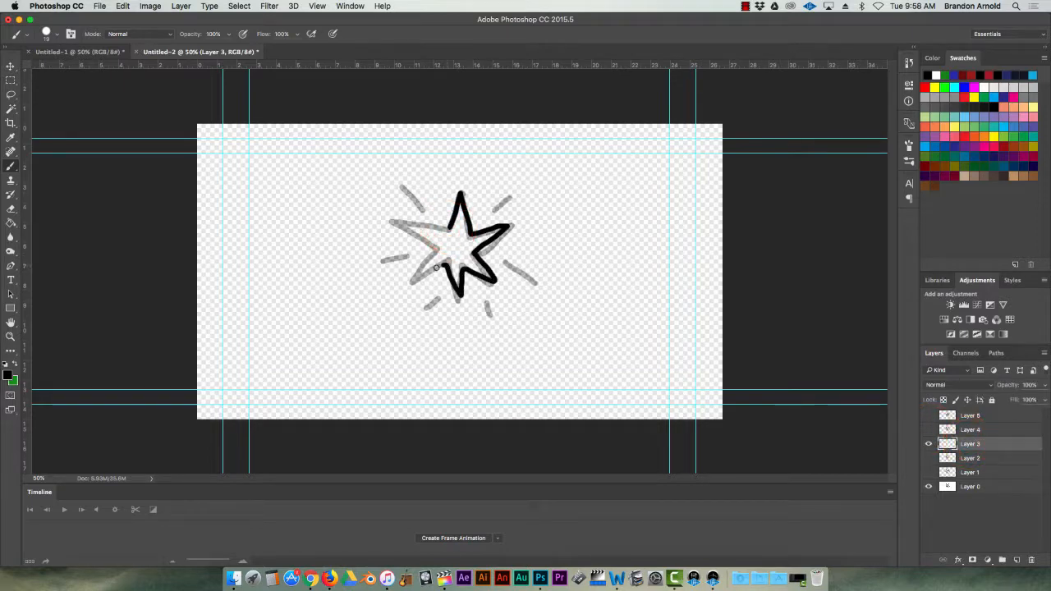
pyautogui.moveTo(430, 244)
pyautogui.mouseDown()
pyautogui.moveTo(397, 222)
pyautogui.moveTo(445, 234)
pyautogui.moveTo(430, 212)
pyautogui.mouseUp()
pyautogui.moveTo(511, 198); pyautogui.dragTo(490, 215)
pyautogui.moveTo(413, 254); pyautogui.dragTo(383, 263)
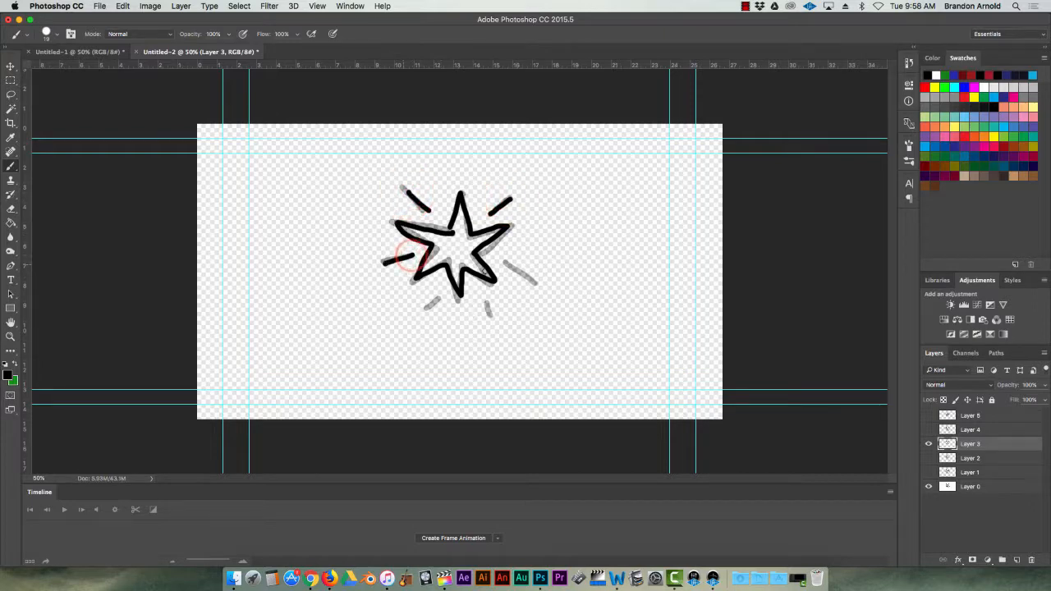
pyautogui.moveTo(502, 264); pyautogui.dragTo(535, 284)
pyautogui.moveTo(438, 297); pyautogui.dragTo(424, 310)
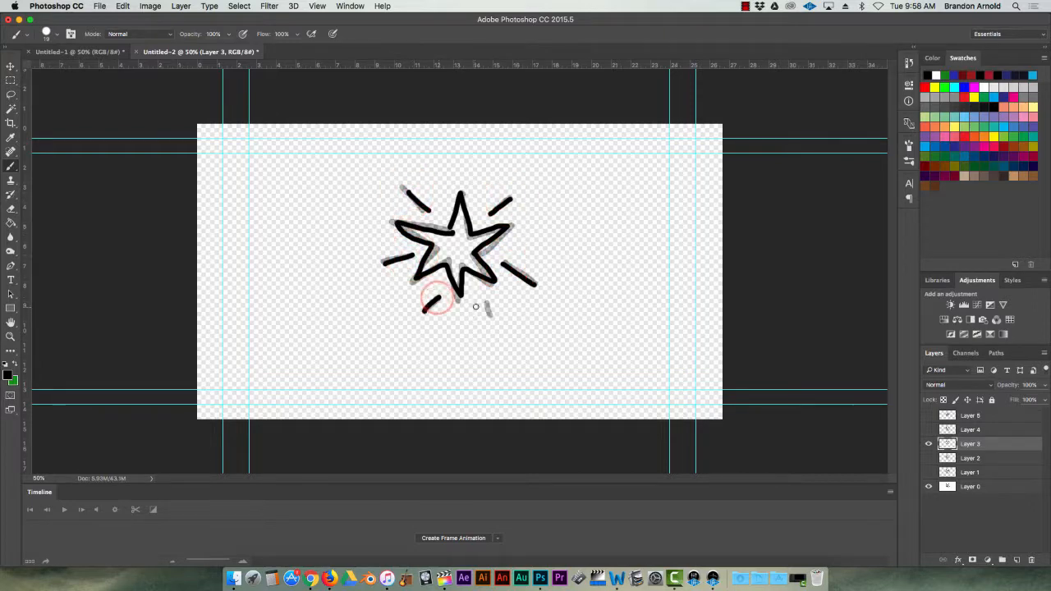
pyautogui.moveTo(486, 302); pyautogui.dragTo(493, 313)
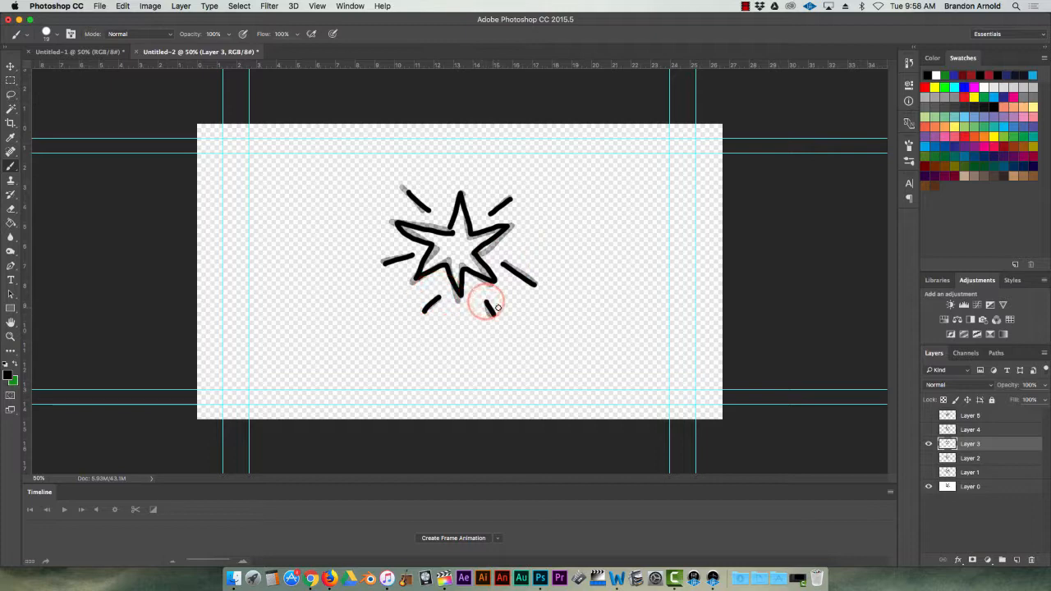
pyautogui.click(929, 445)
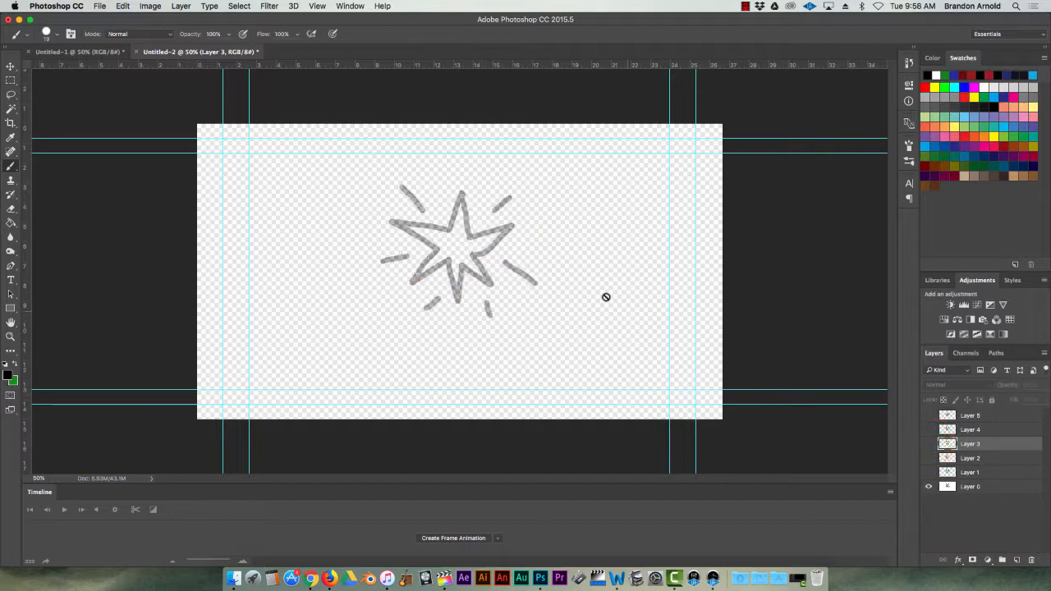
# Make the five traced layers, Layer 1 through Layer 5, visible again over Layer 0.
pyautogui.click(929, 444)
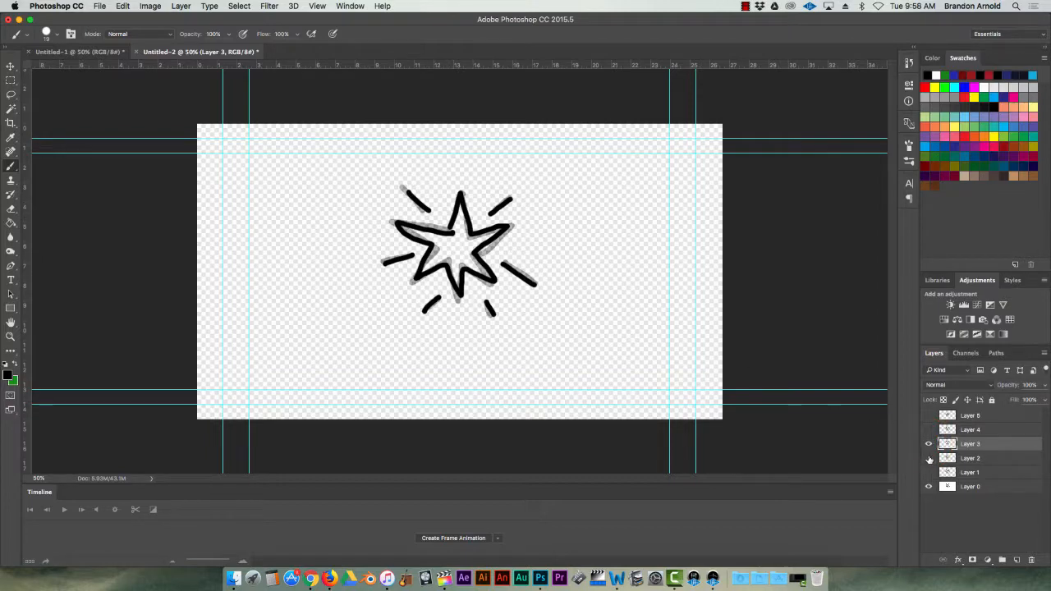
pyautogui.click(929, 458)
pyautogui.click(928, 472)
pyautogui.click(928, 430)
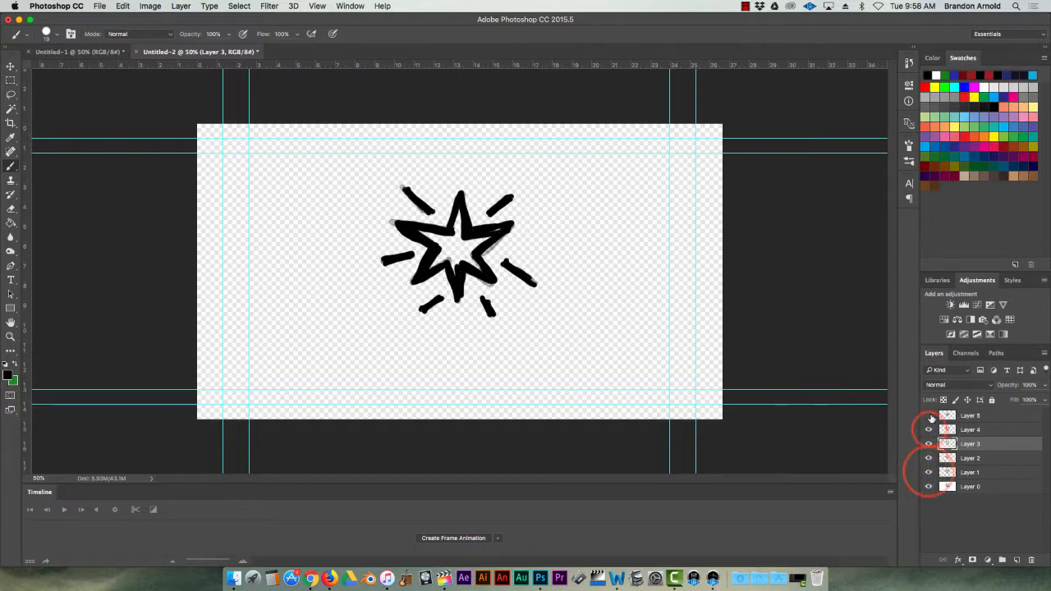
pyautogui.click(928, 416)
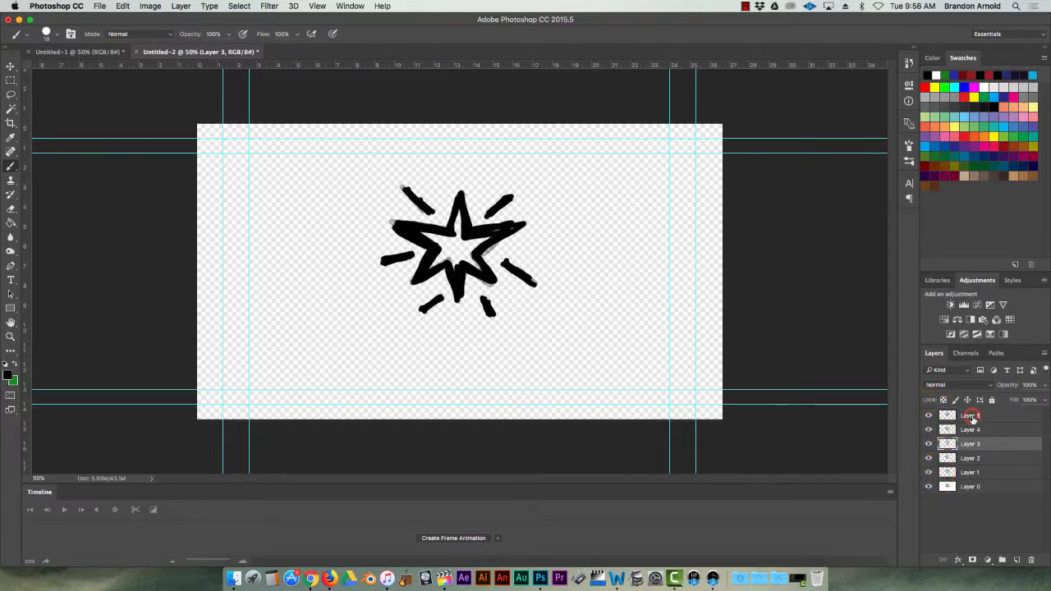
# Restore the faded original star on Layer 0 to 100% opacity.
pyautogui.click(972, 416)
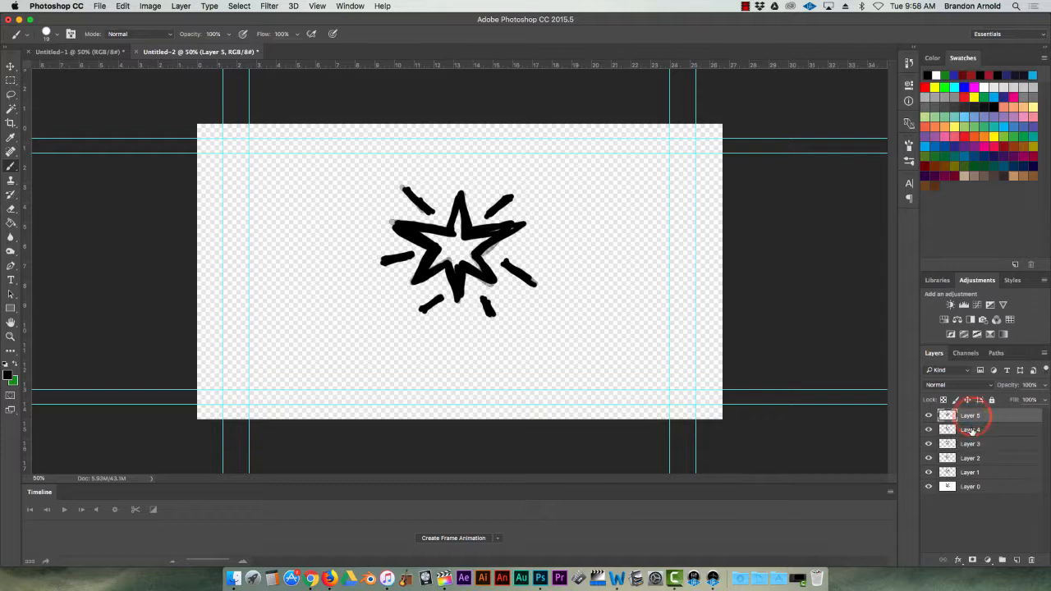
pyautogui.click(972, 487)
pyautogui.click(1044, 384)
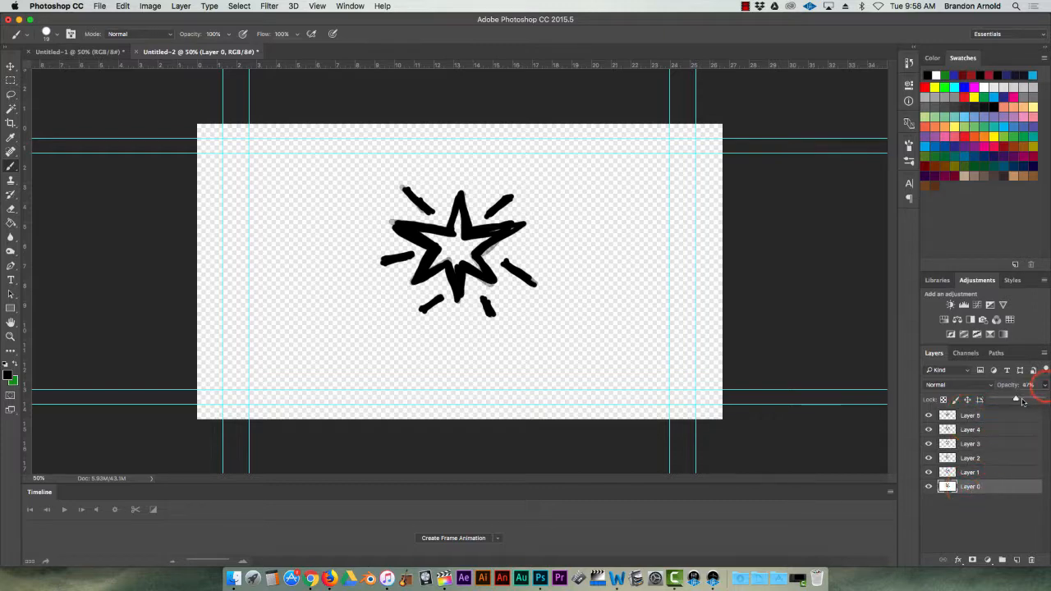
pyautogui.moveTo(1015, 400); pyautogui.dragTo(1048, 399)
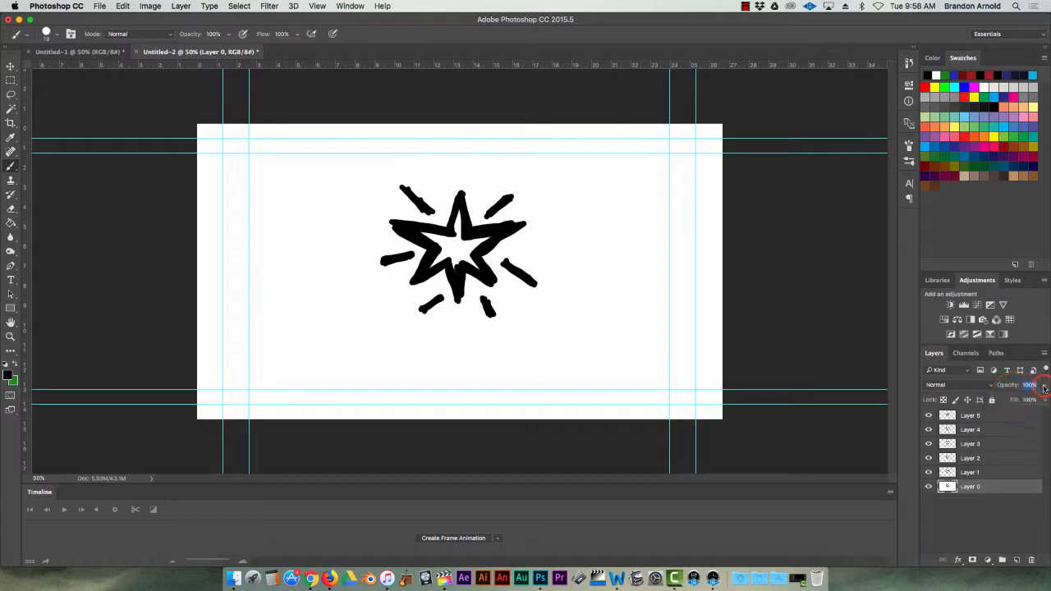
pyautogui.click(969, 430)
pyautogui.click(971, 445)
pyautogui.click(971, 458)
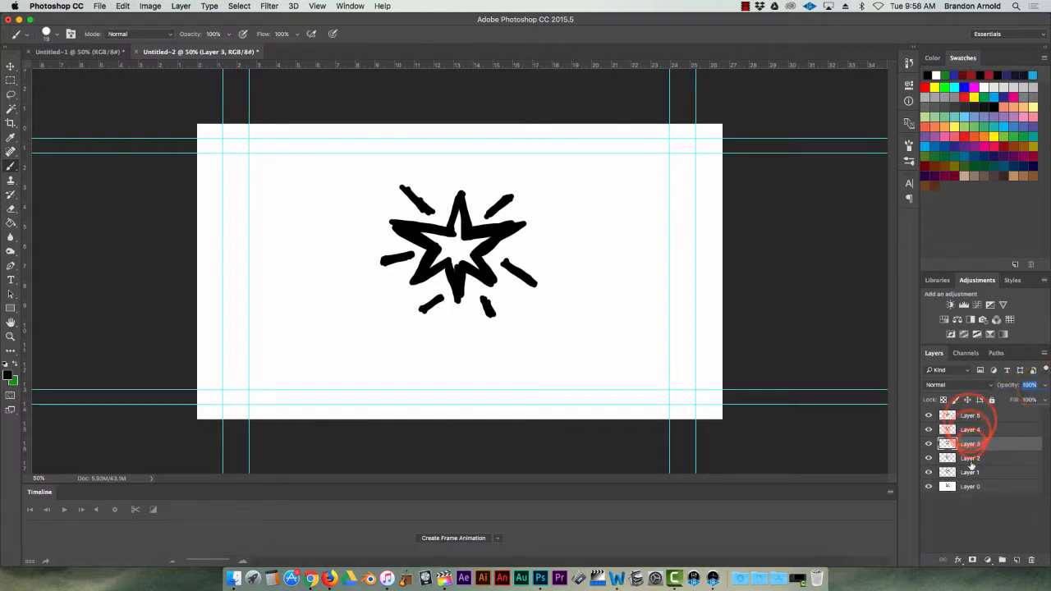
pyautogui.click(971, 473)
pyautogui.click(971, 487)
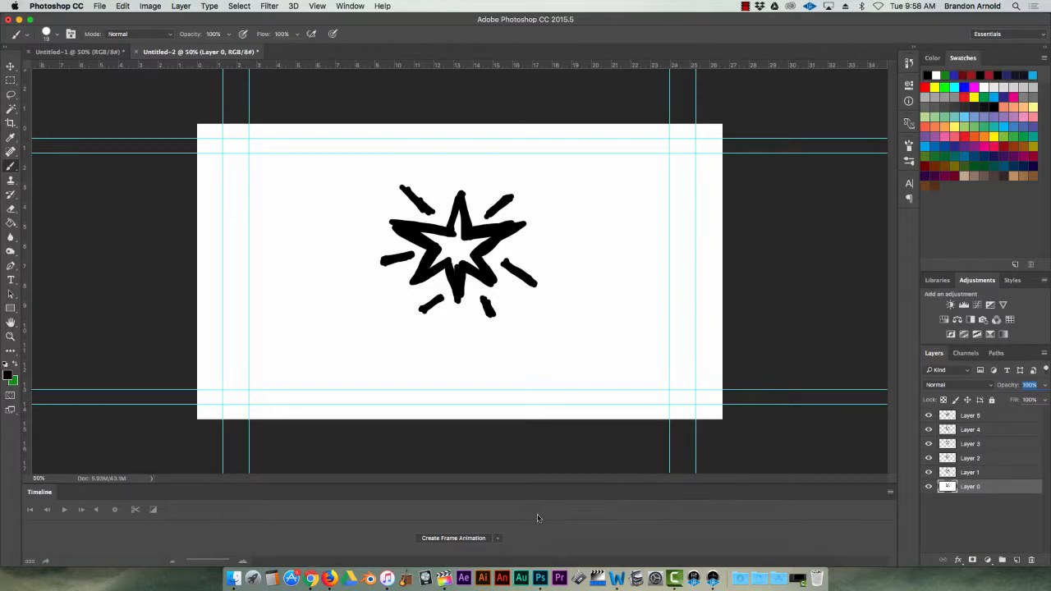
# Switch the timeline type to video timeline, and close and reopen the Timeline.
pyautogui.click(496, 539)
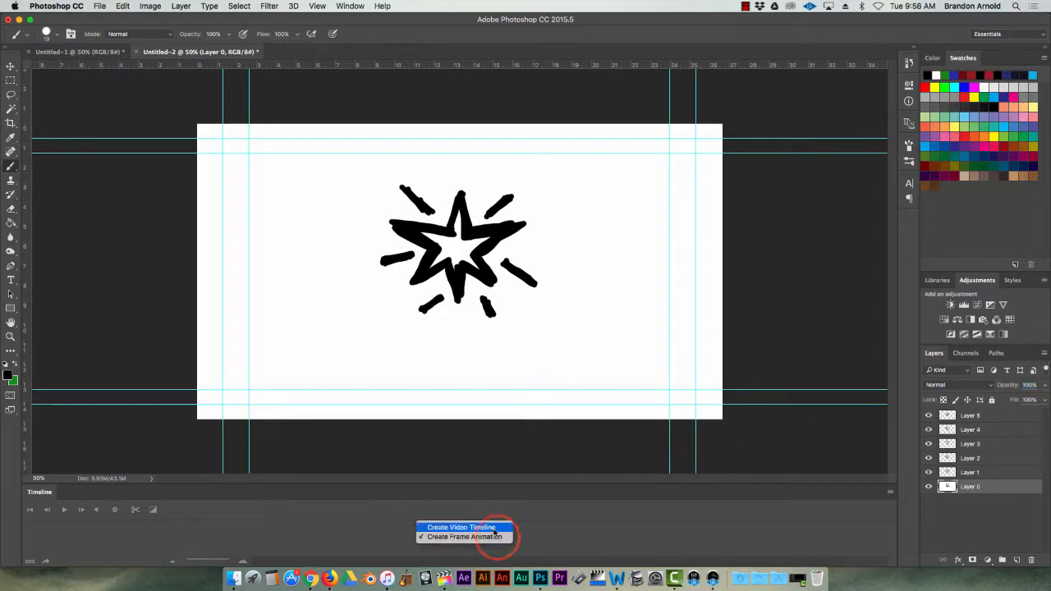
pyautogui.click(491, 526)
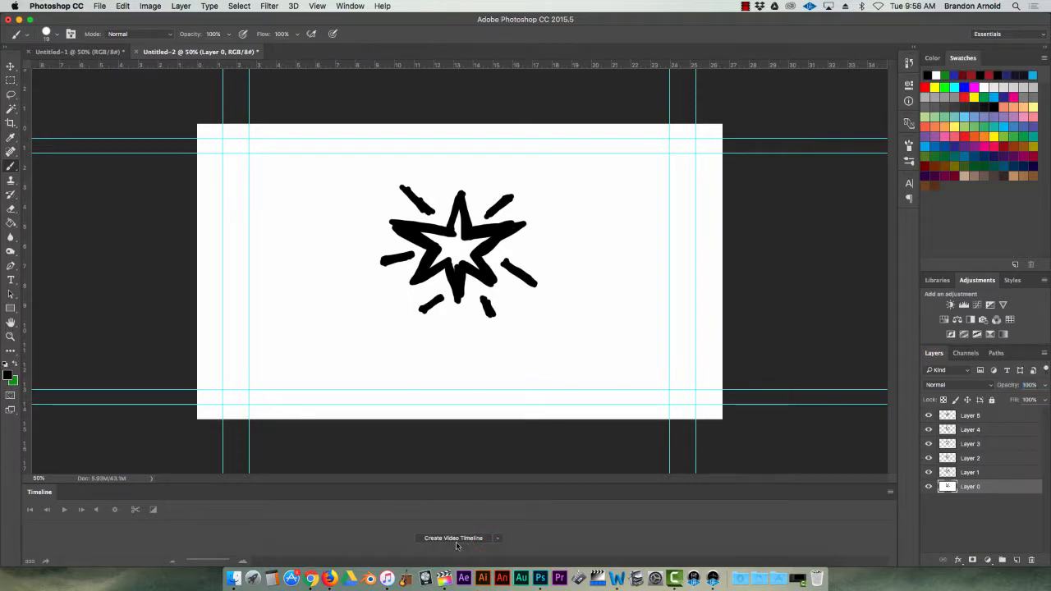
pyautogui.rightClick(41, 493)
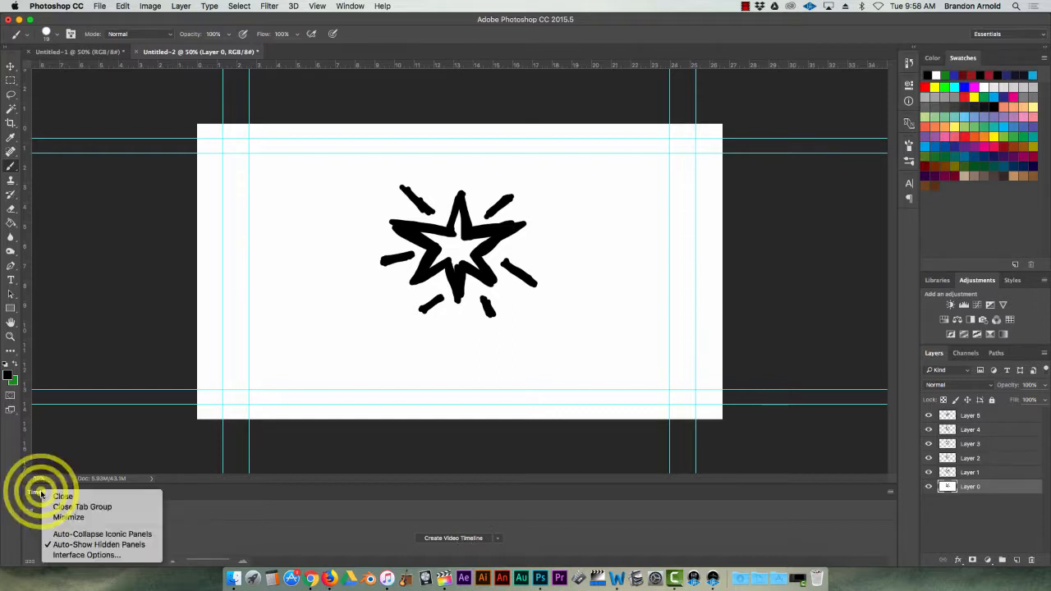
pyautogui.click(49, 495)
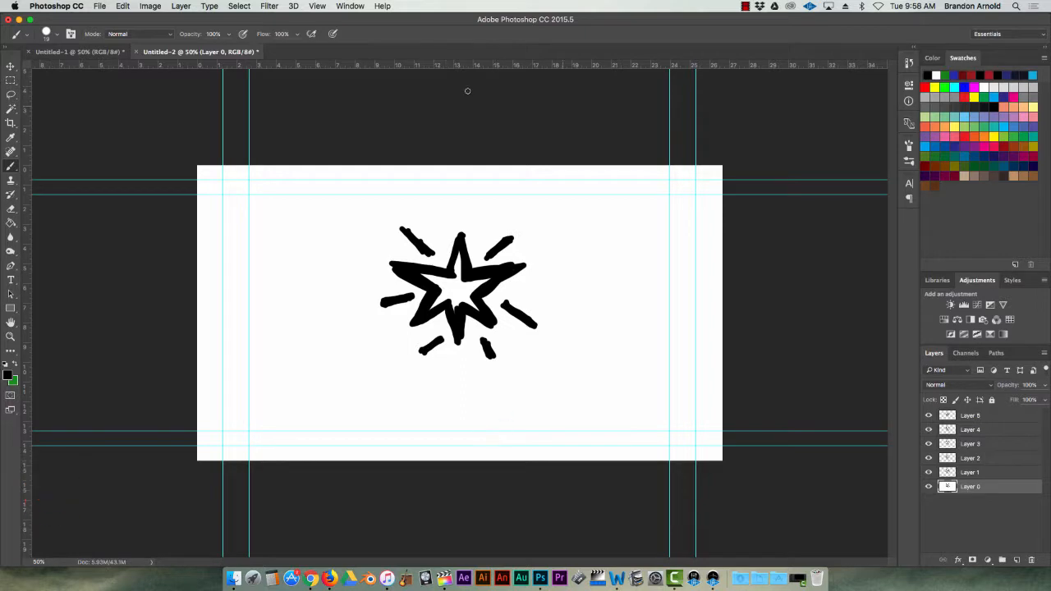
pyautogui.click(350, 6)
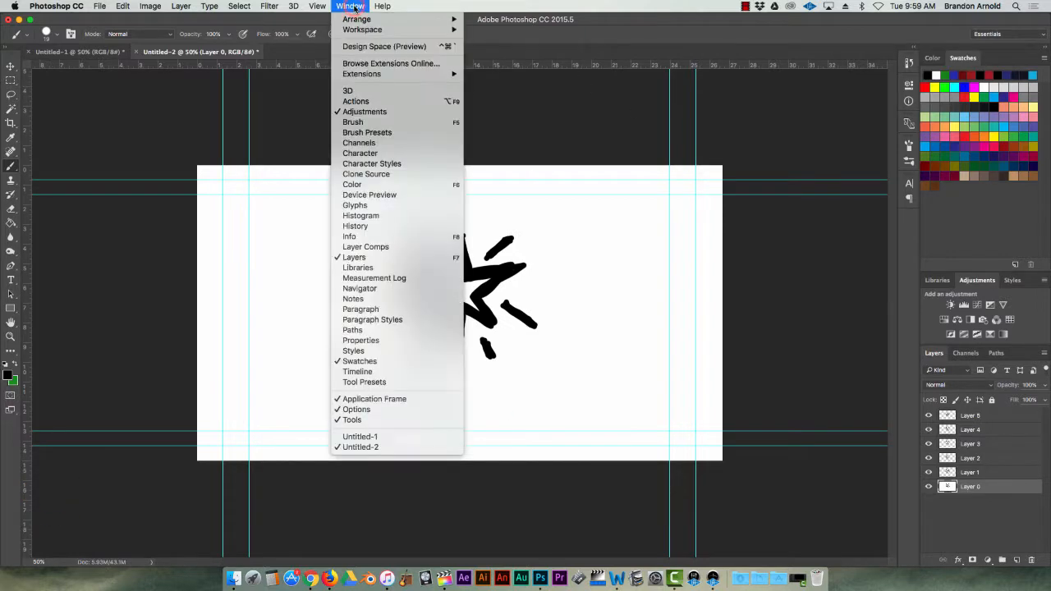
pyautogui.click(358, 372)
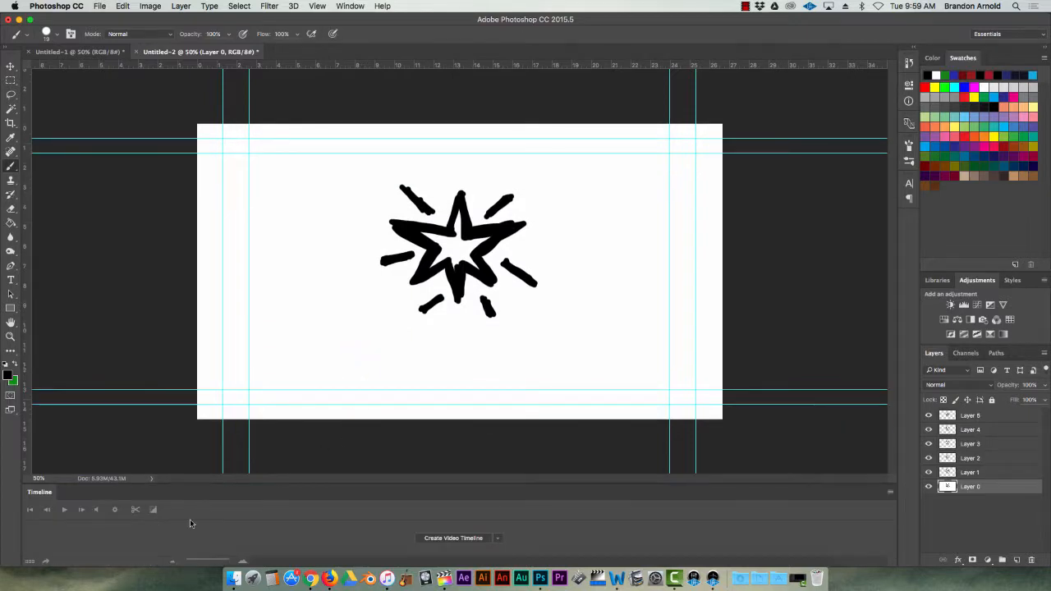
# Set the timeline type to frame animation and create the frame animation for the star document.
pyautogui.click(492, 540)
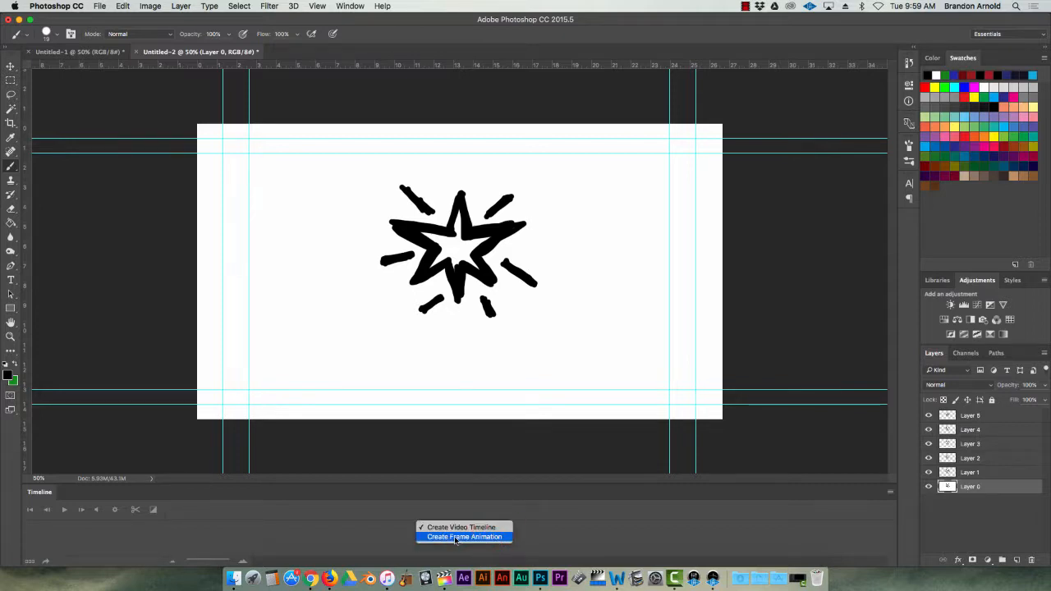
pyautogui.click(548, 539)
pyautogui.click(499, 539)
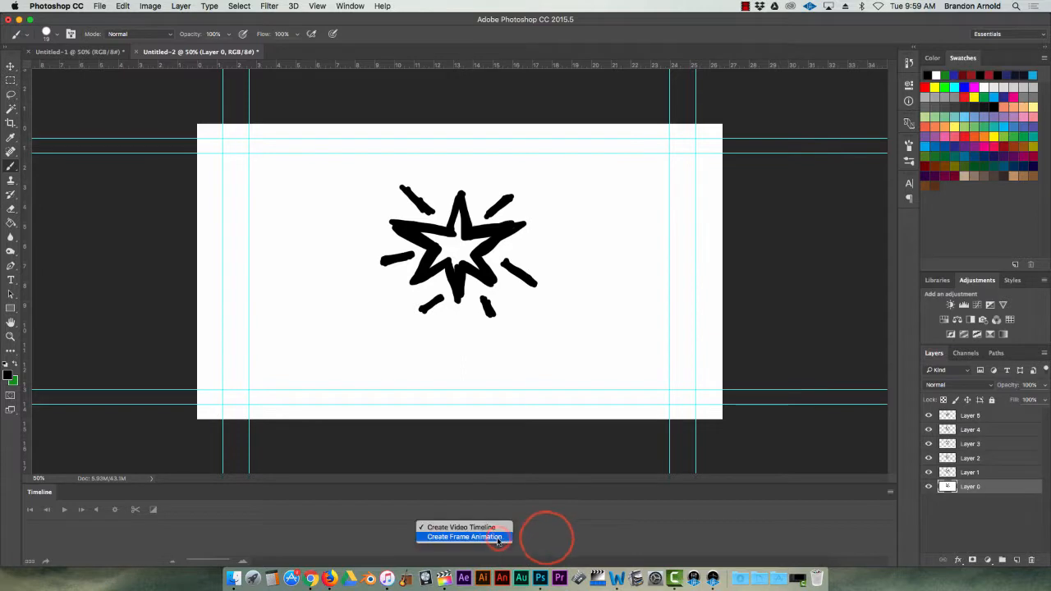
pyautogui.click(466, 538)
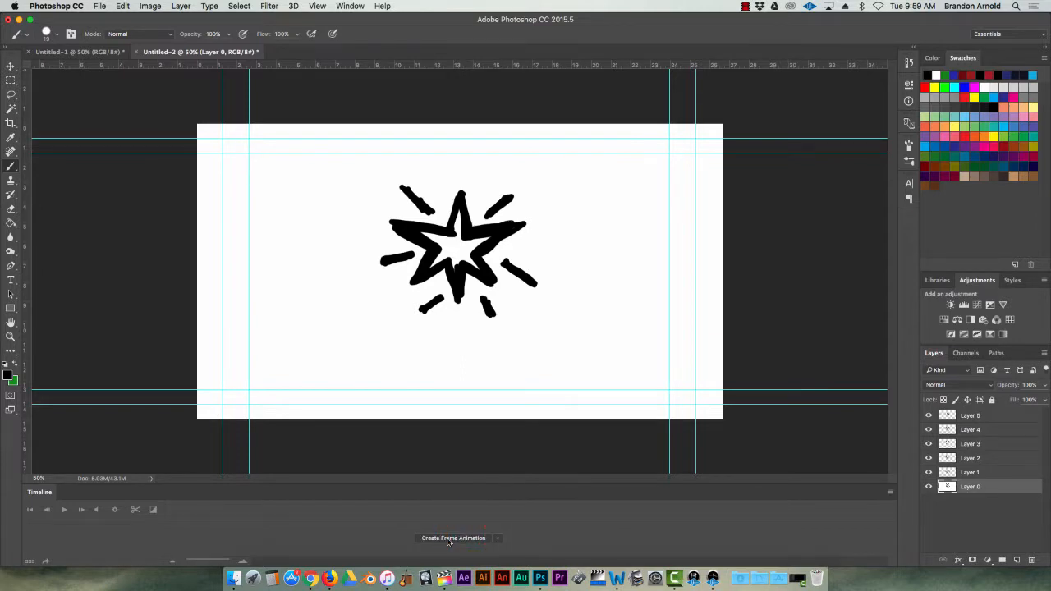
pyautogui.click(452, 538)
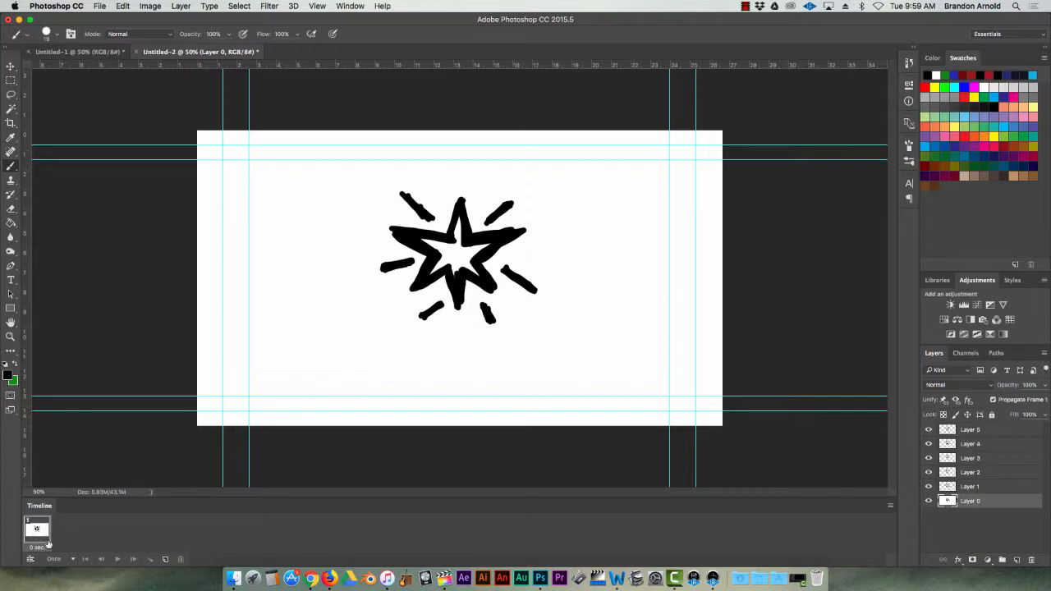
# Make animation frames from all the layers and set the animation's looping to Forever.
pyautogui.click(891, 508)
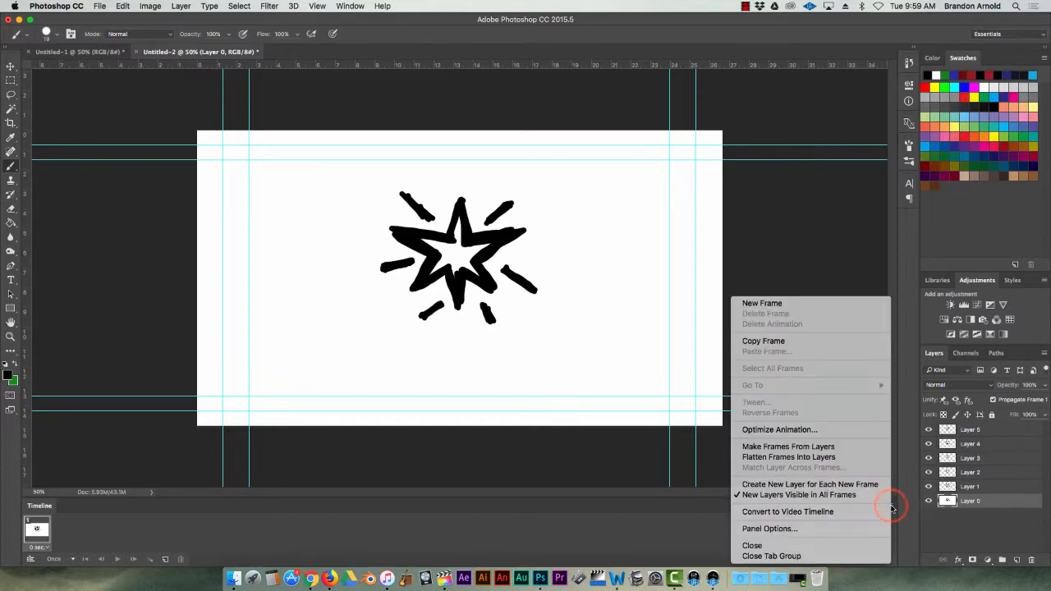
pyautogui.click(795, 447)
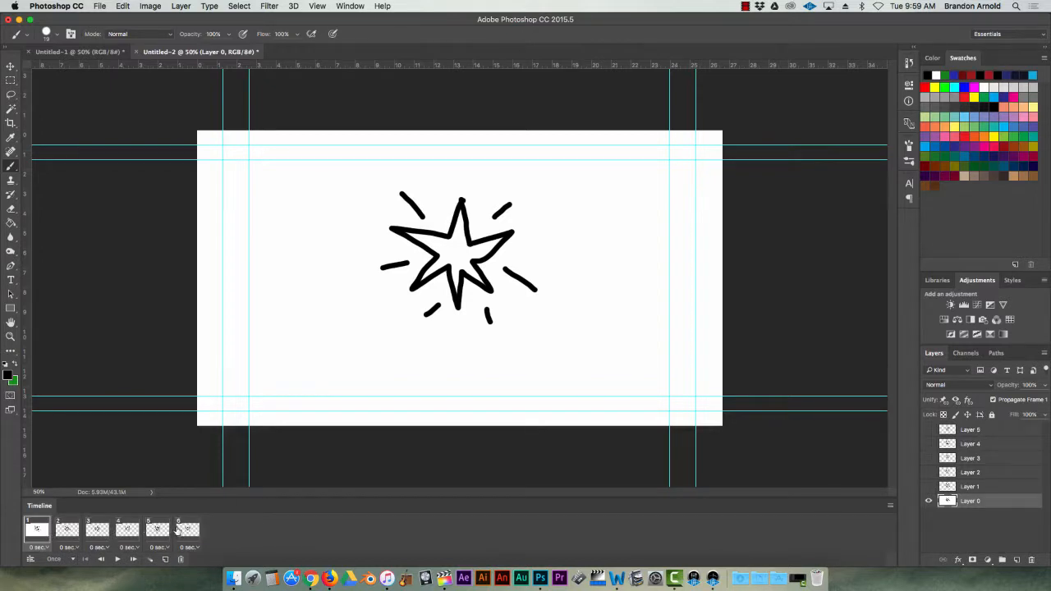
pyautogui.click(72, 559)
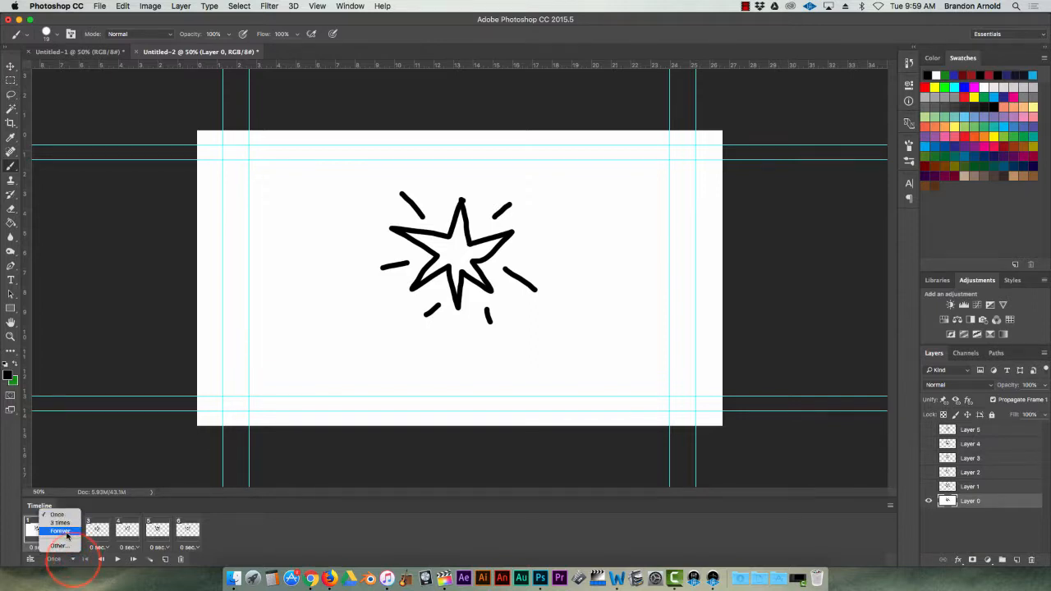
pyautogui.click(68, 530)
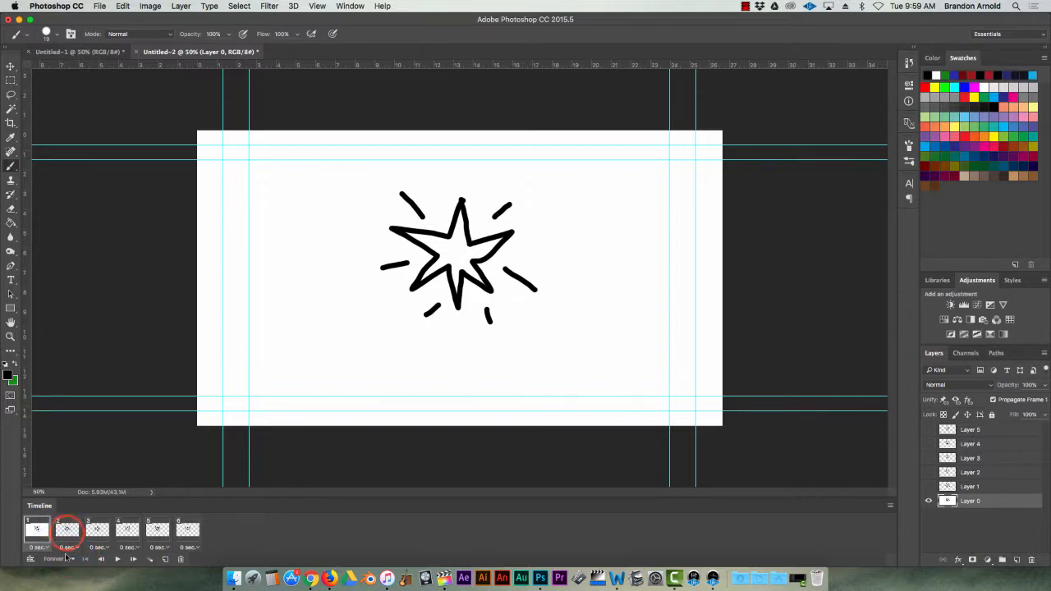
# Play the looping star animation to check its motion, and stop the playback.
pyautogui.click(119, 560)
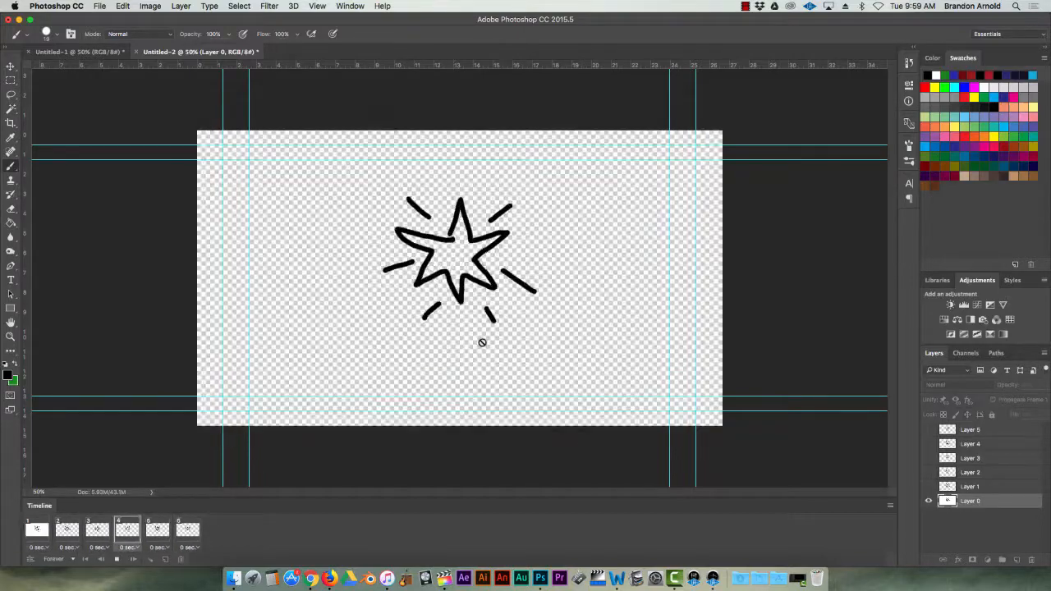
pyautogui.click(117, 559)
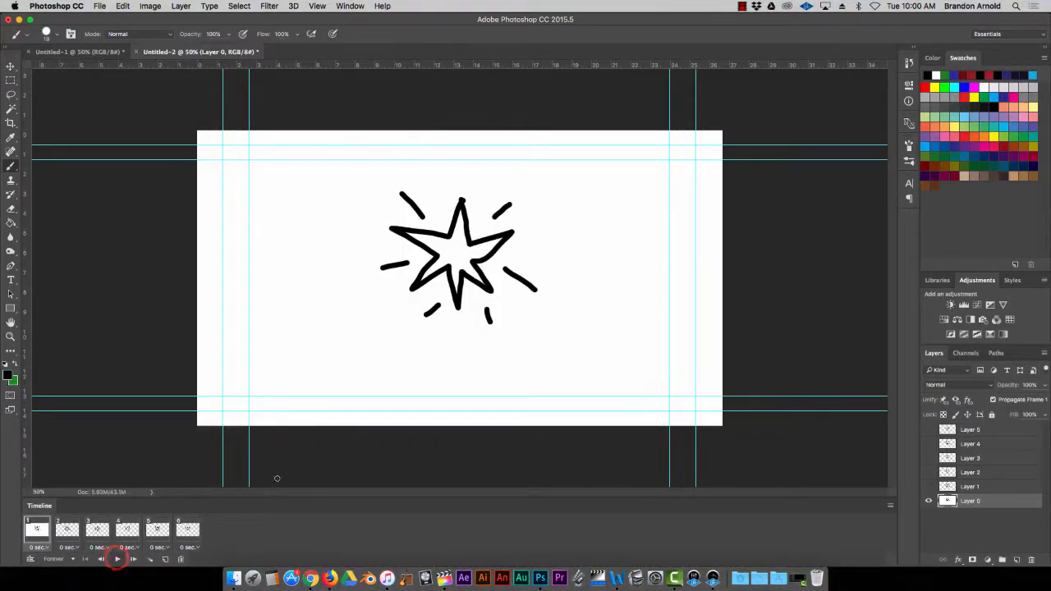
# Open the Save for Web (Legacy) export settings for the star animation and move the dialog clear for viewing.
pyautogui.click(99, 5)
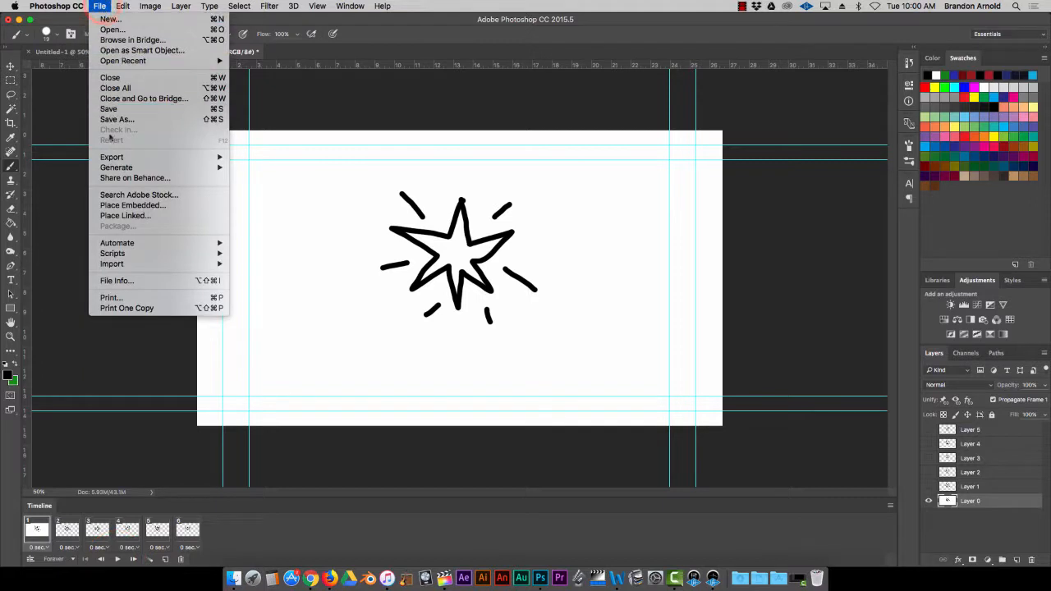
pyautogui.moveTo(110, 161)
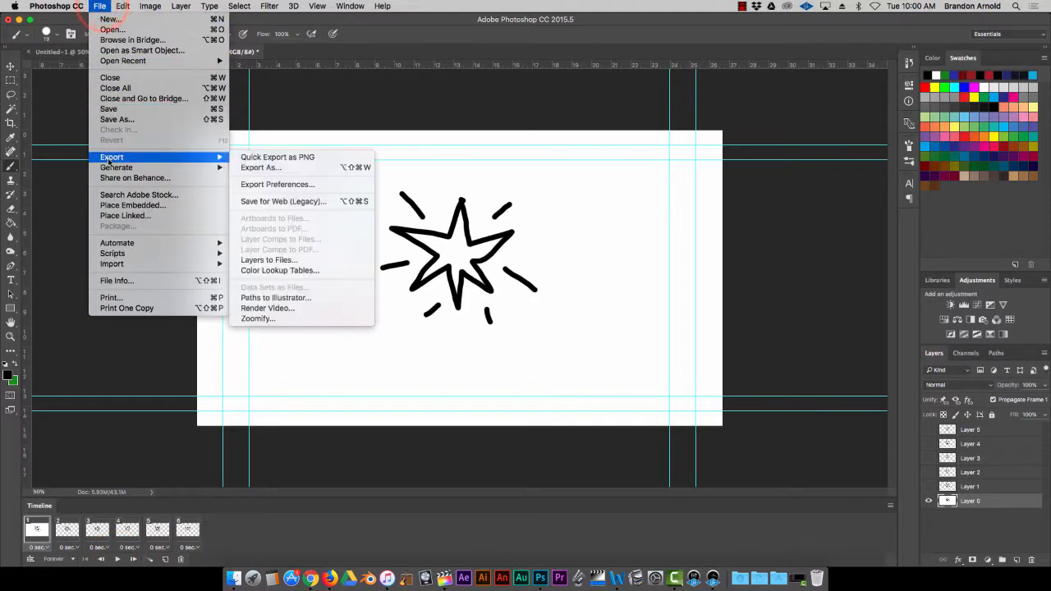
pyautogui.click(306, 203)
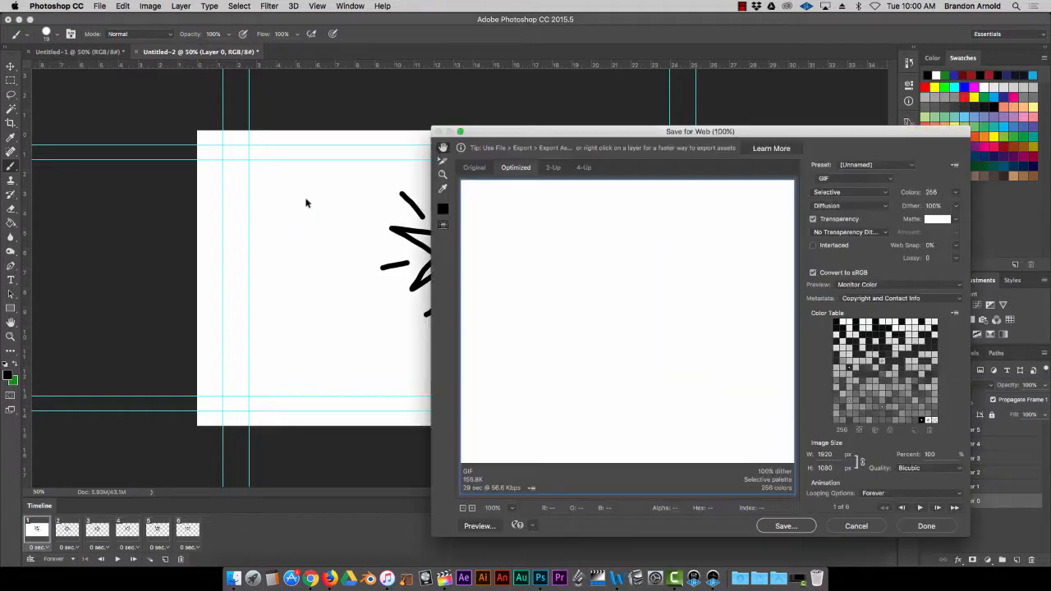
pyautogui.moveTo(758, 129); pyautogui.dragTo(496, 101)
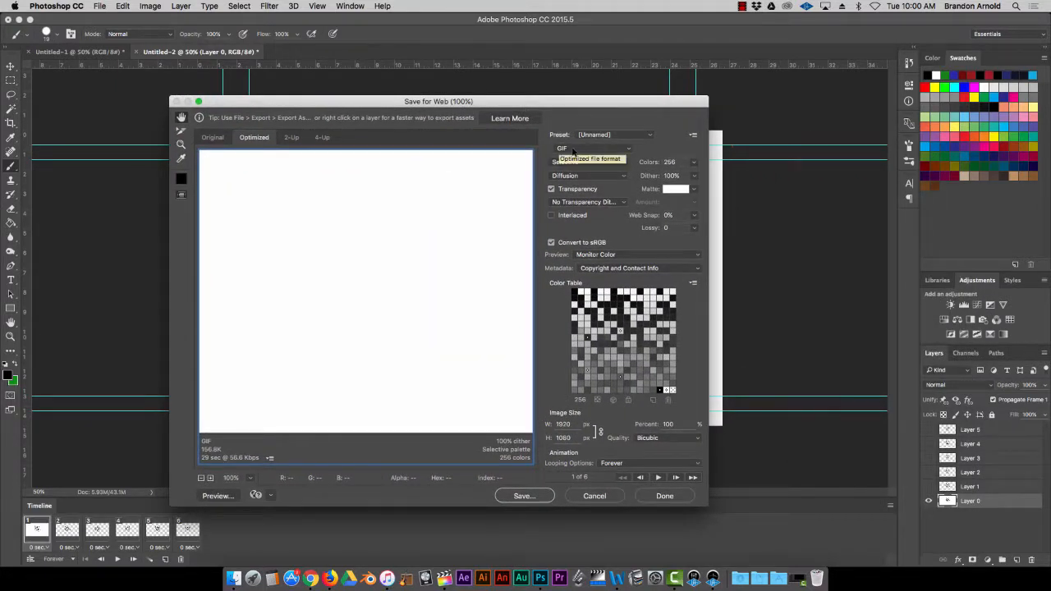
# Try PNG-8 as the export file format, and set the format back to GIF.
pyautogui.click(622, 151)
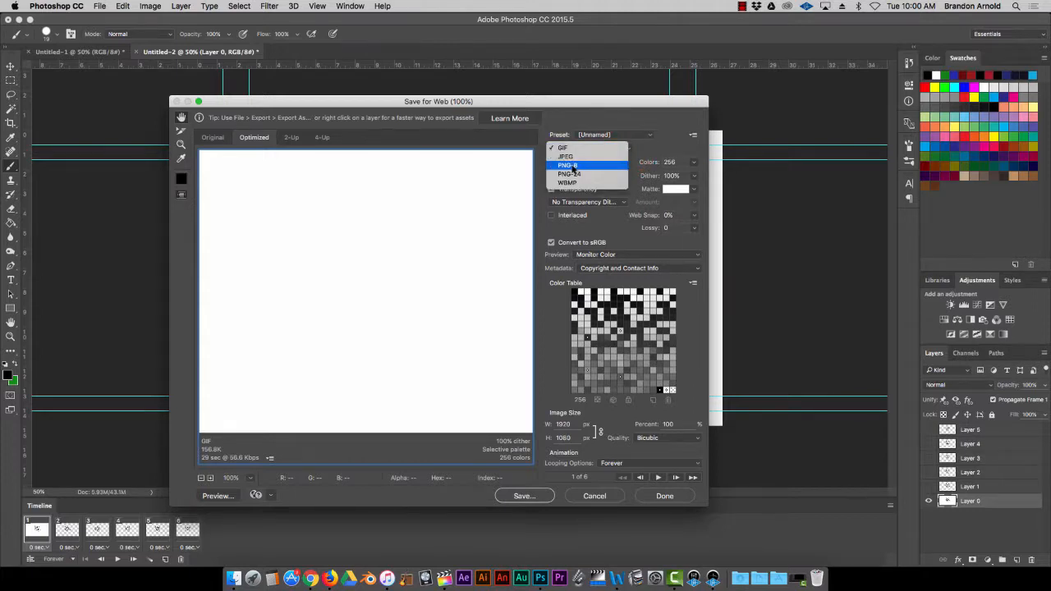
pyautogui.click(572, 166)
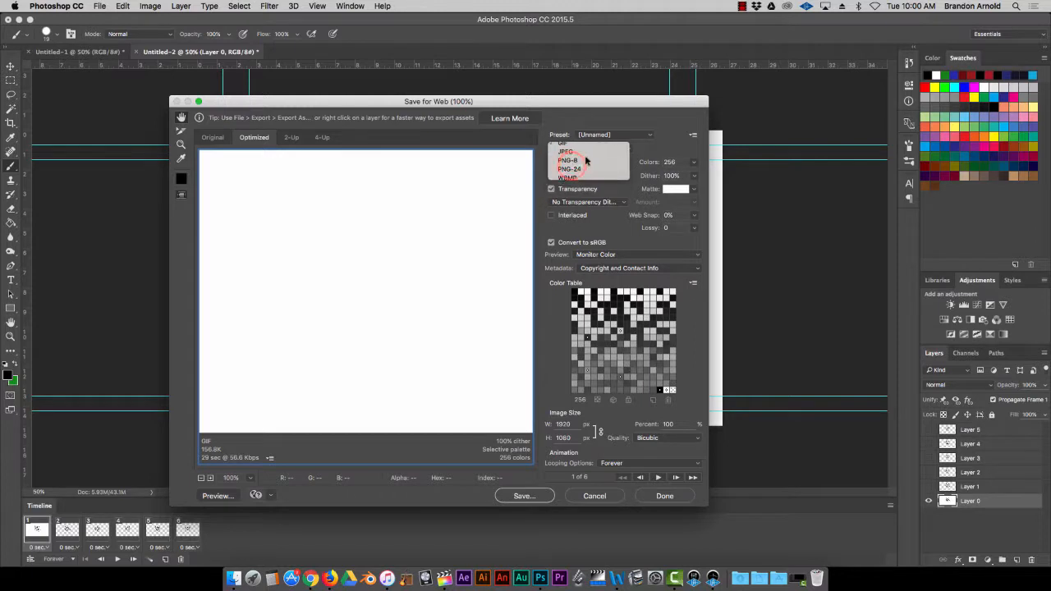
pyautogui.click(626, 149)
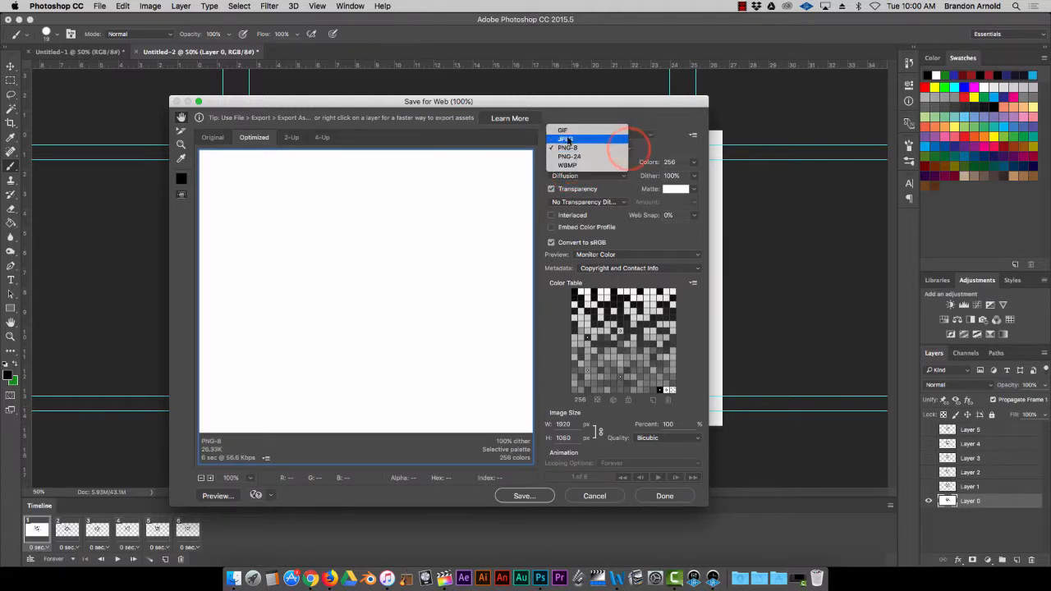
pyautogui.click(566, 132)
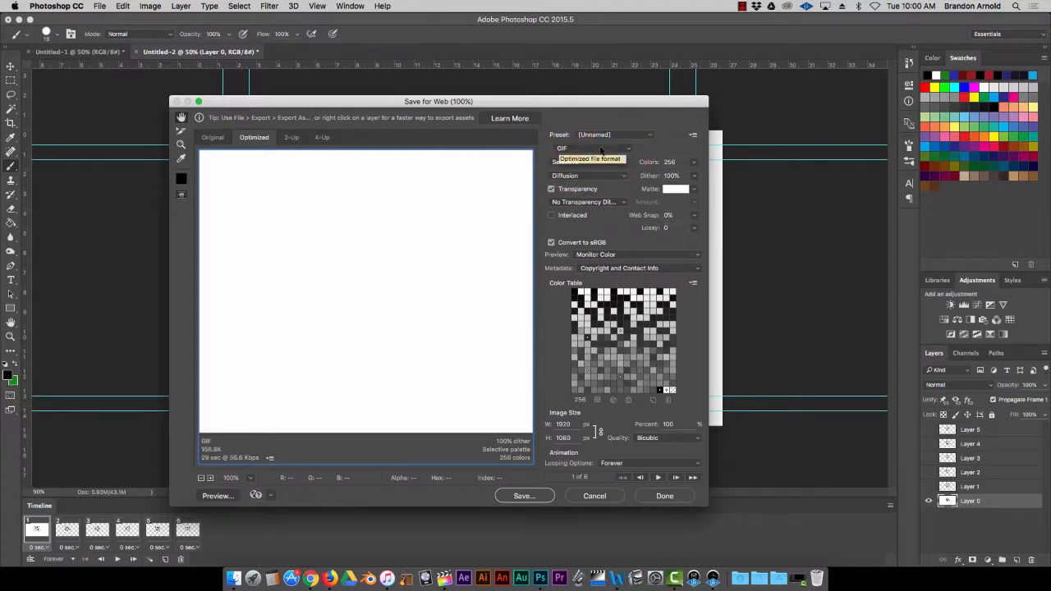
pyautogui.click(597, 134)
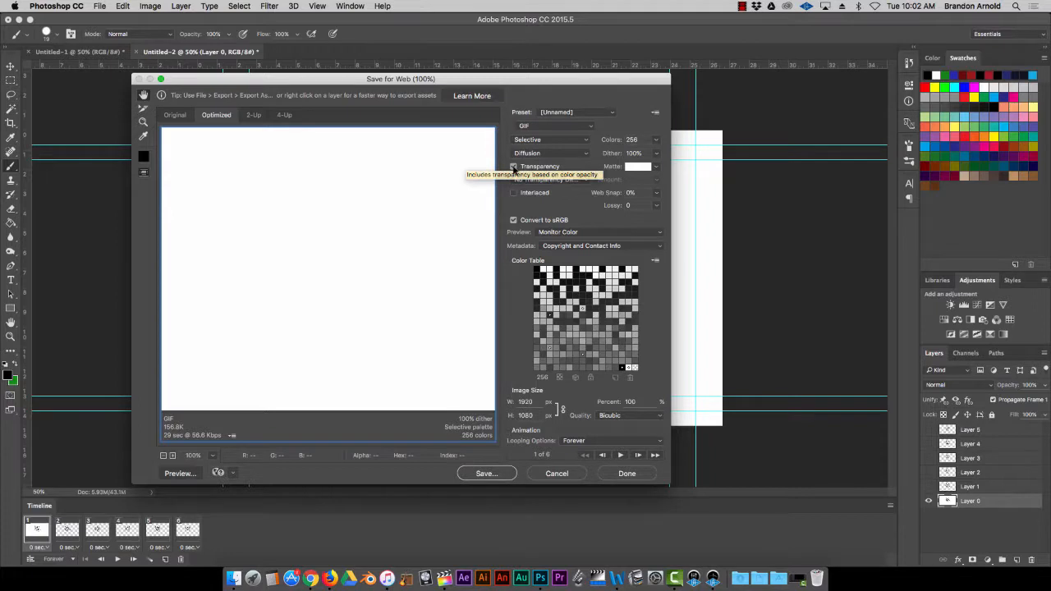
# Turn off transparency for the GIF and save it to the Desktop as "sparkly star2.gif".
pyautogui.click(513, 167)
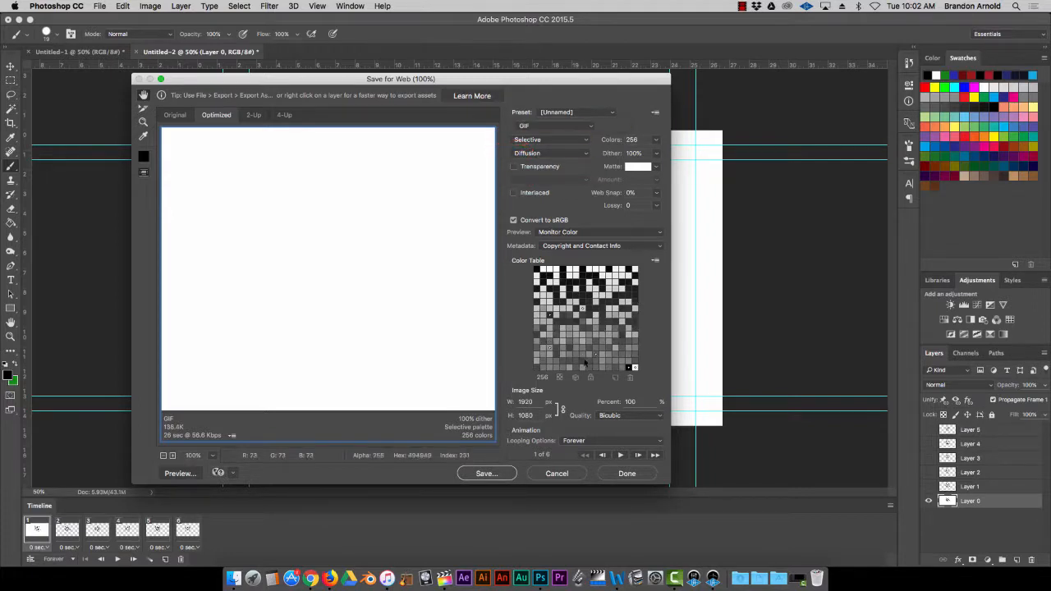
pyautogui.click(487, 474)
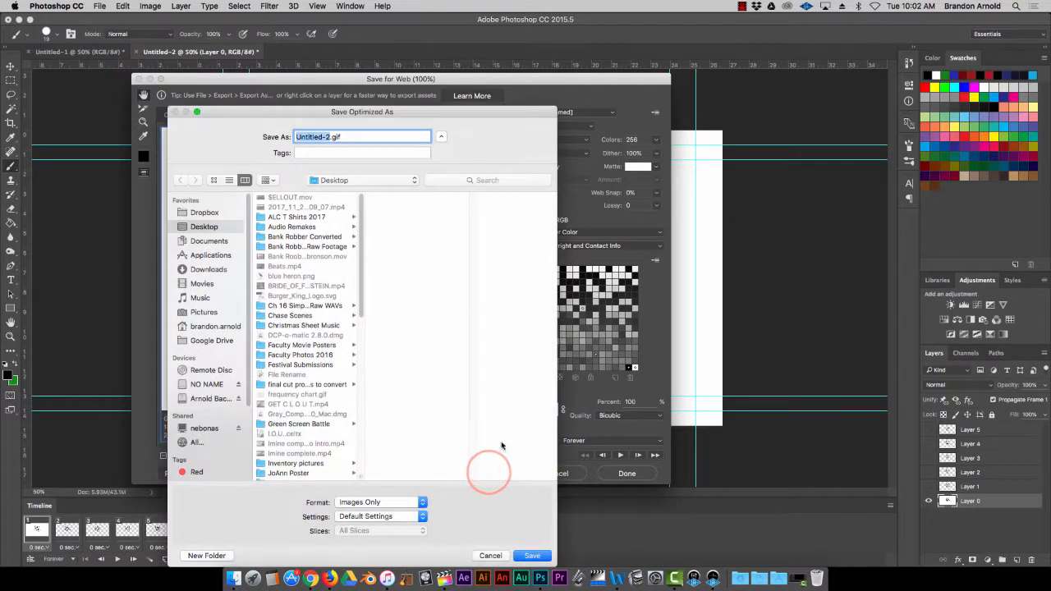
pyautogui.write('sparkly star2')
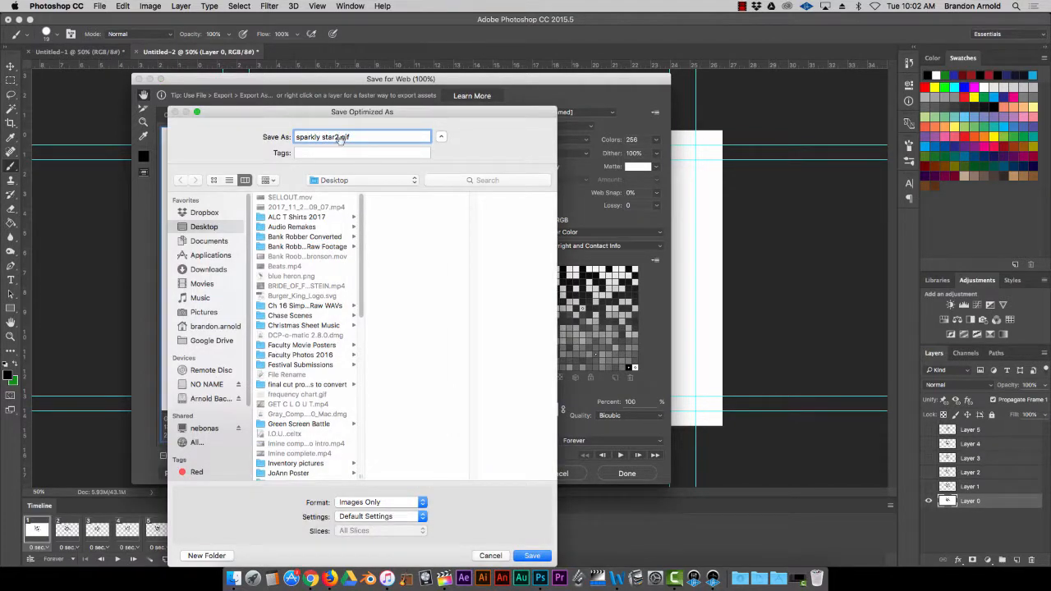
pyautogui.click(530, 556)
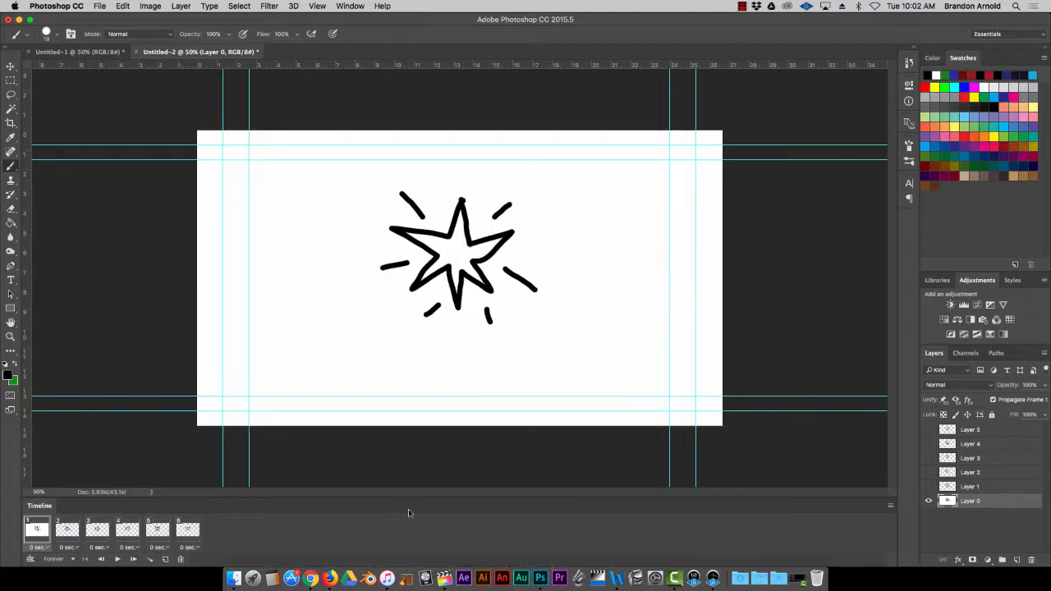
# Switch to Finder and open sparkly-star2.gif from the Desktop in Google Chrome to check the exported animation.
pyautogui.click(234, 578)
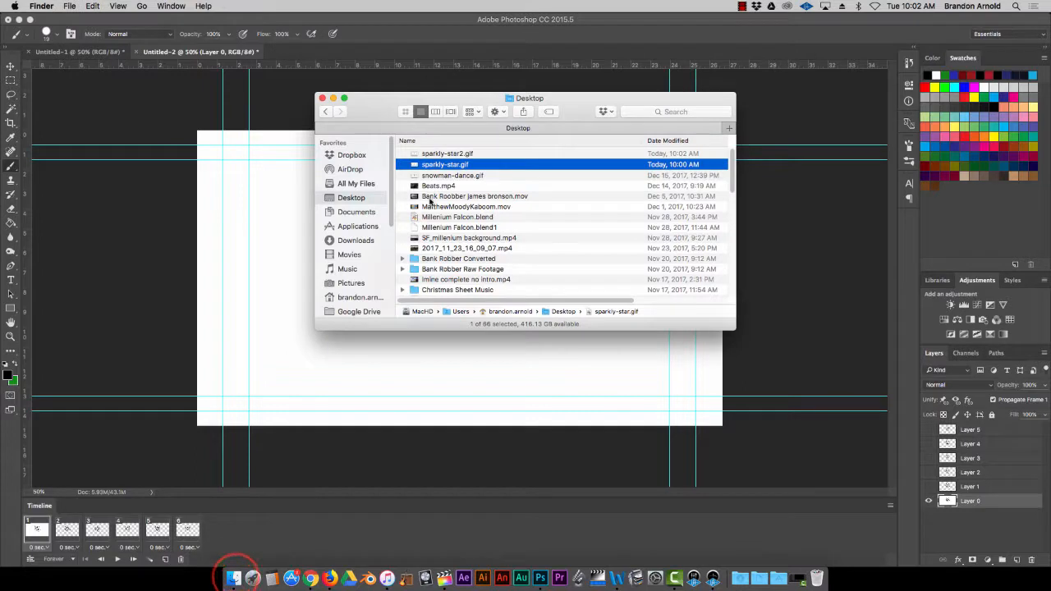
pyautogui.click(443, 153)
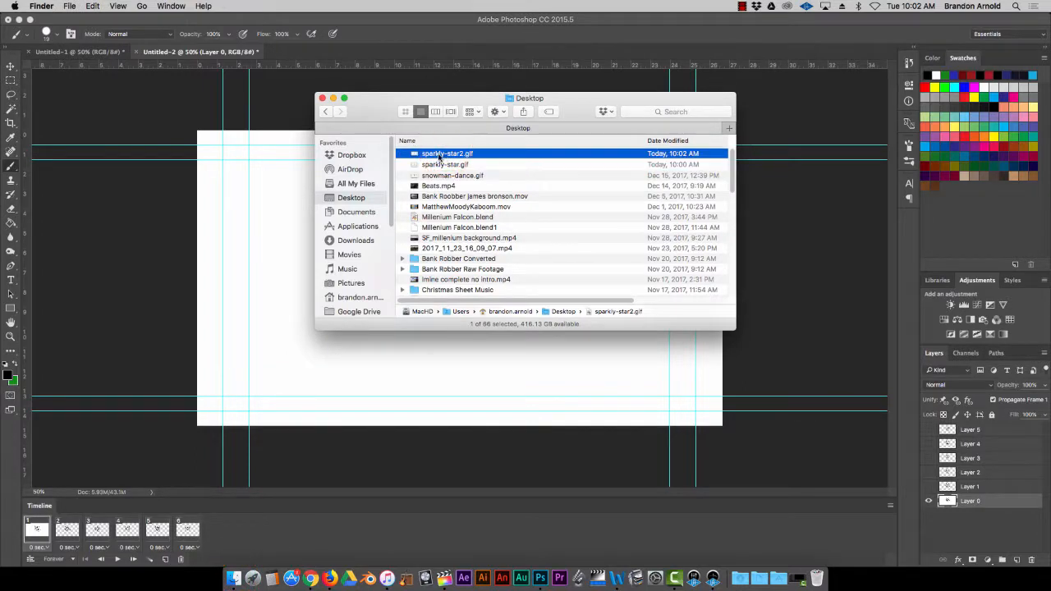
pyautogui.rightClick(440, 156)
pyautogui.moveTo(472, 169)
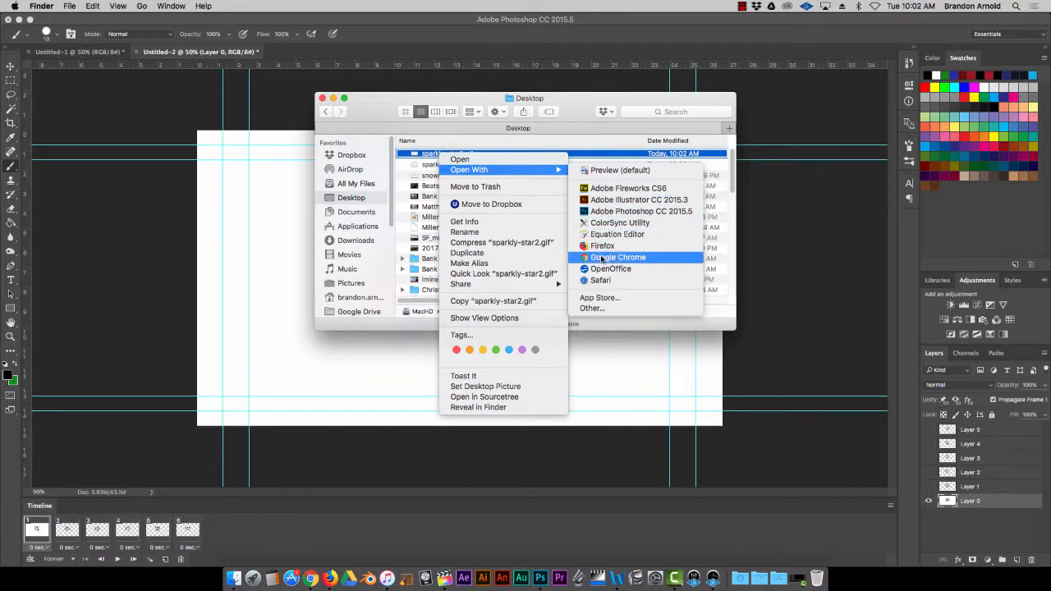
pyautogui.click(617, 258)
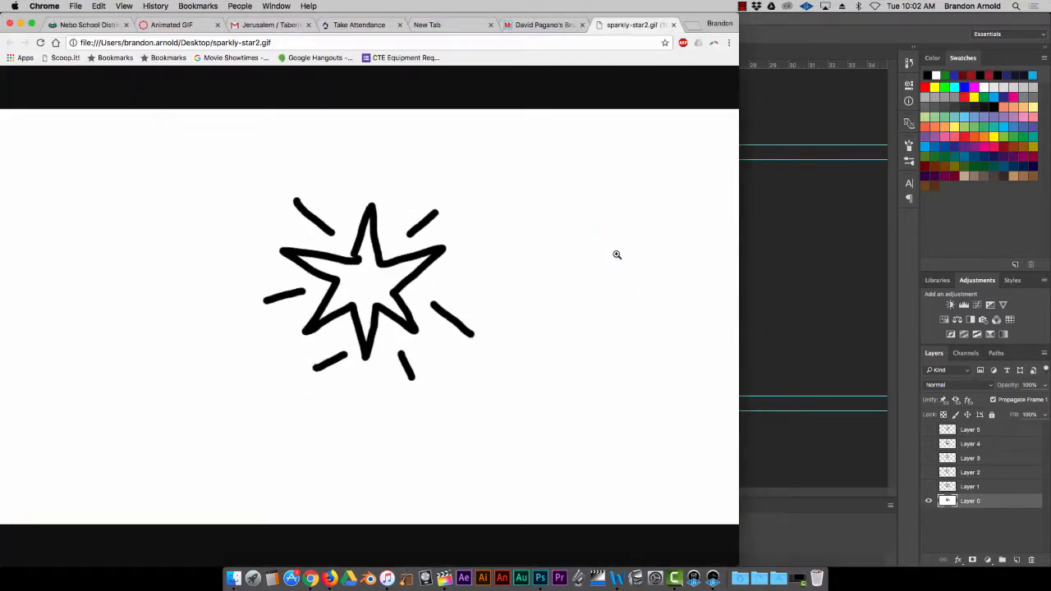